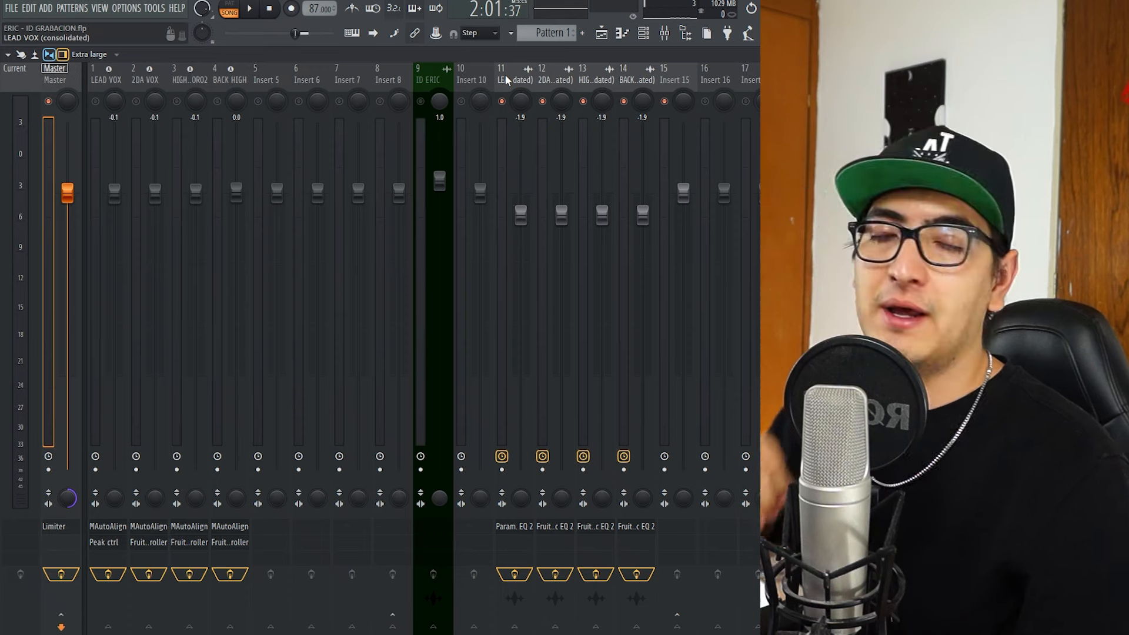
Open the LEAD VOX parametric EQ, boost band 3 around 294 Hz and make band 2 a steep high-pass filter.
left_click(505, 75)
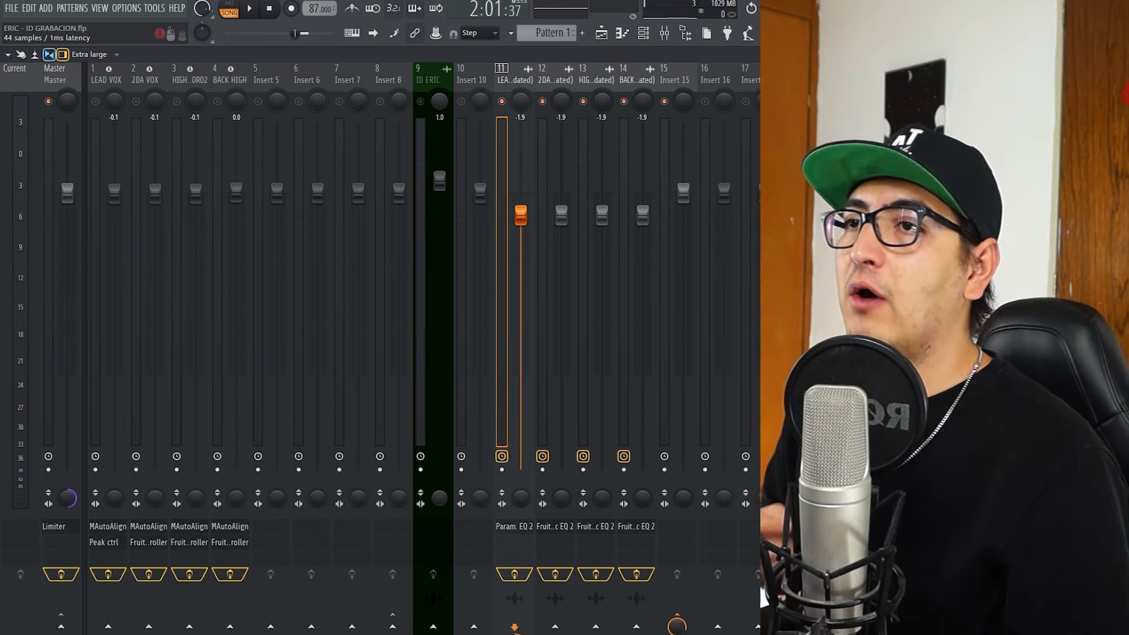
left_click(514, 526)
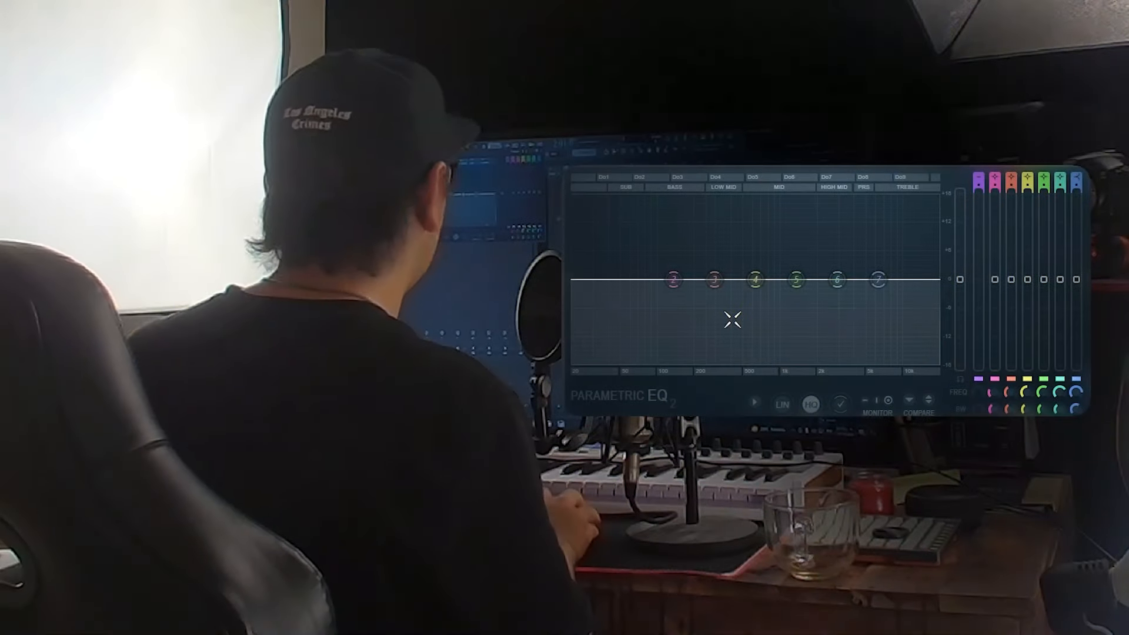
mouse_move(715, 280)
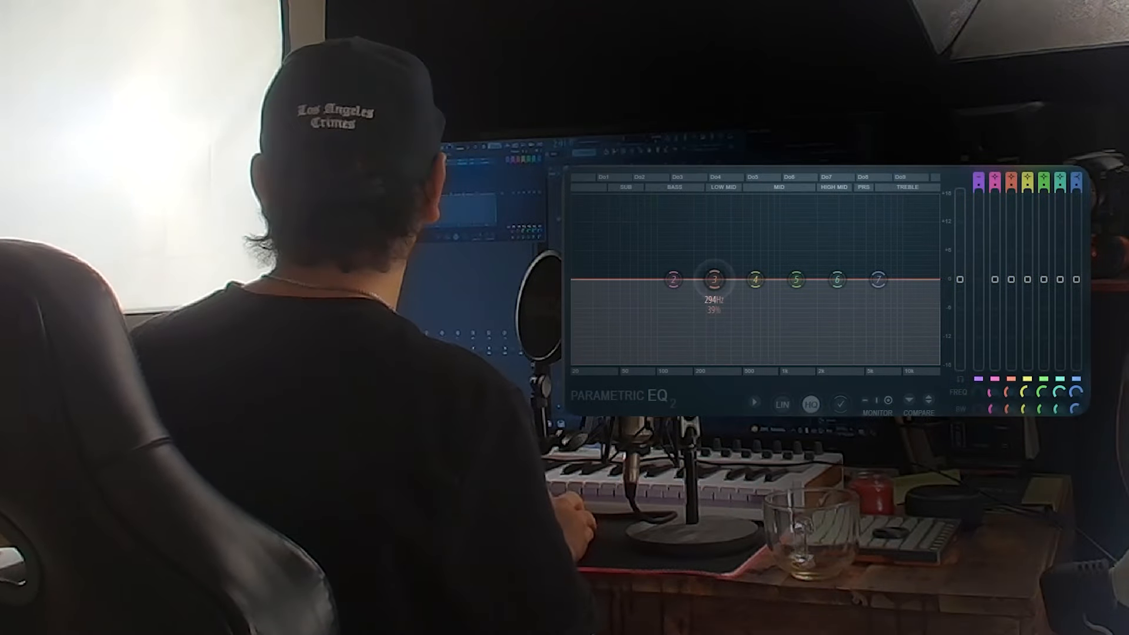
left_click_drag(716, 261, 716, 259)
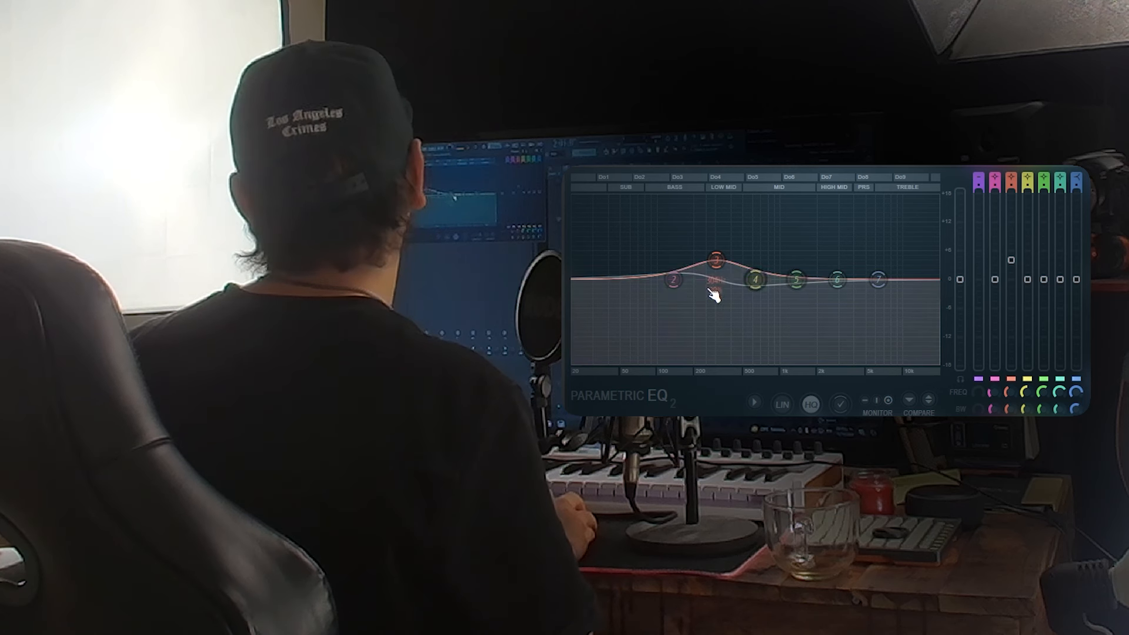
right_click(674, 281)
mouse_move(698, 315)
left_click(765, 365)
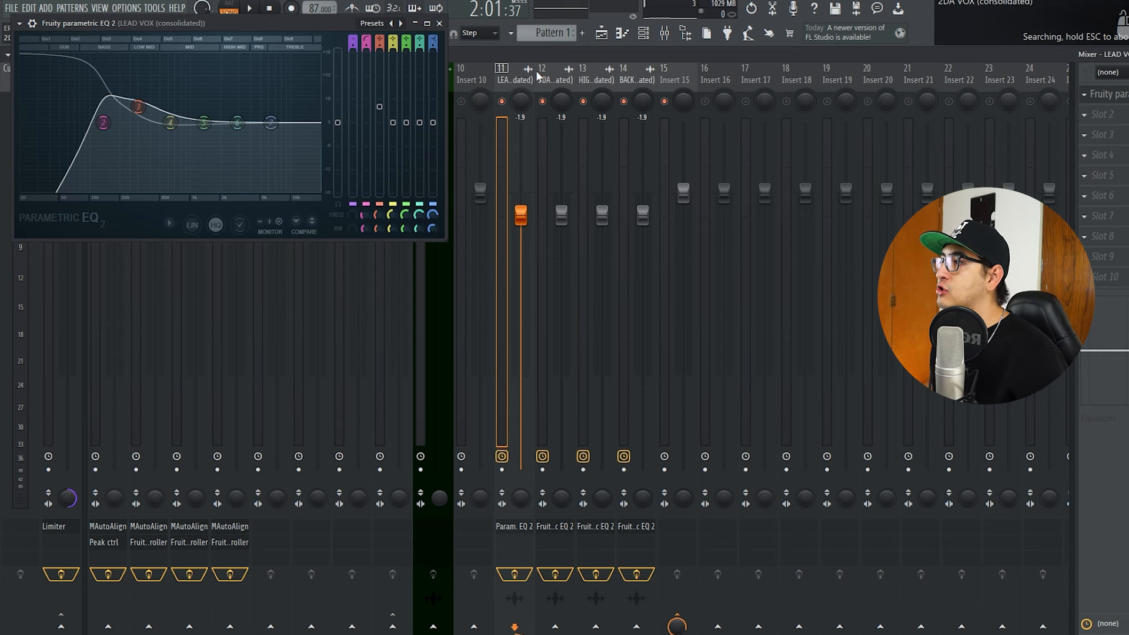
Select mixer tracks 12 through 14 and return band 3 of the LEAD VOX EQ to flat.
left_click_drag(537, 75, 637, 76)
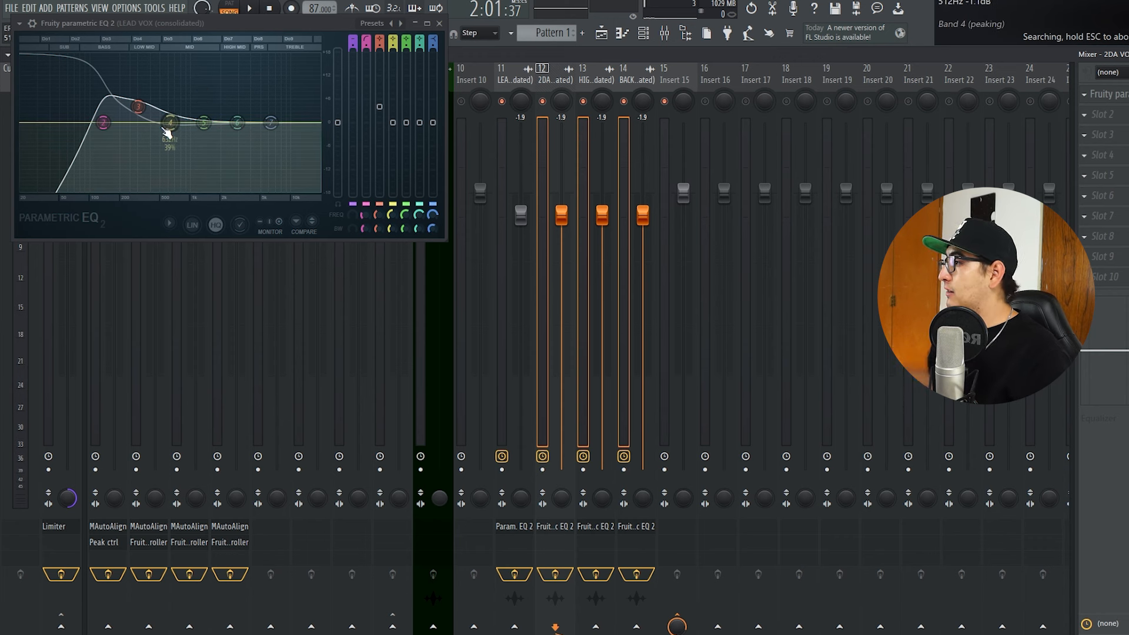
left_click_drag(155, 108, 137, 122)
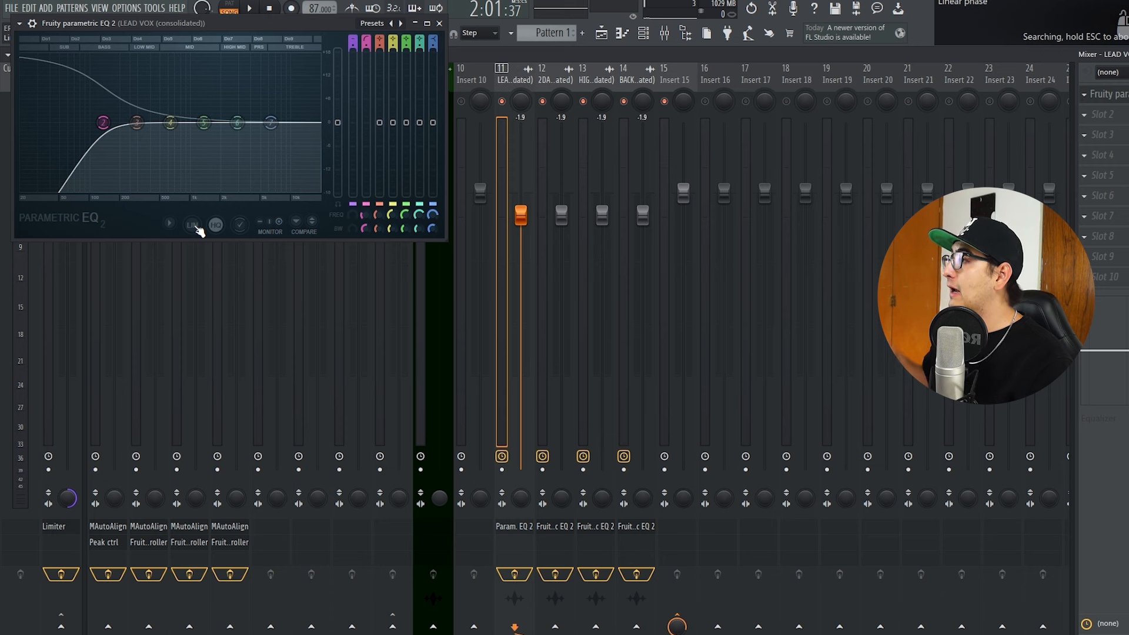
Try boosting bands 4 and 7 and cutting band 5 on the LEAD VOX EQ, and look through its phase rotation options.
left_click_drag(170, 122, 169, 117)
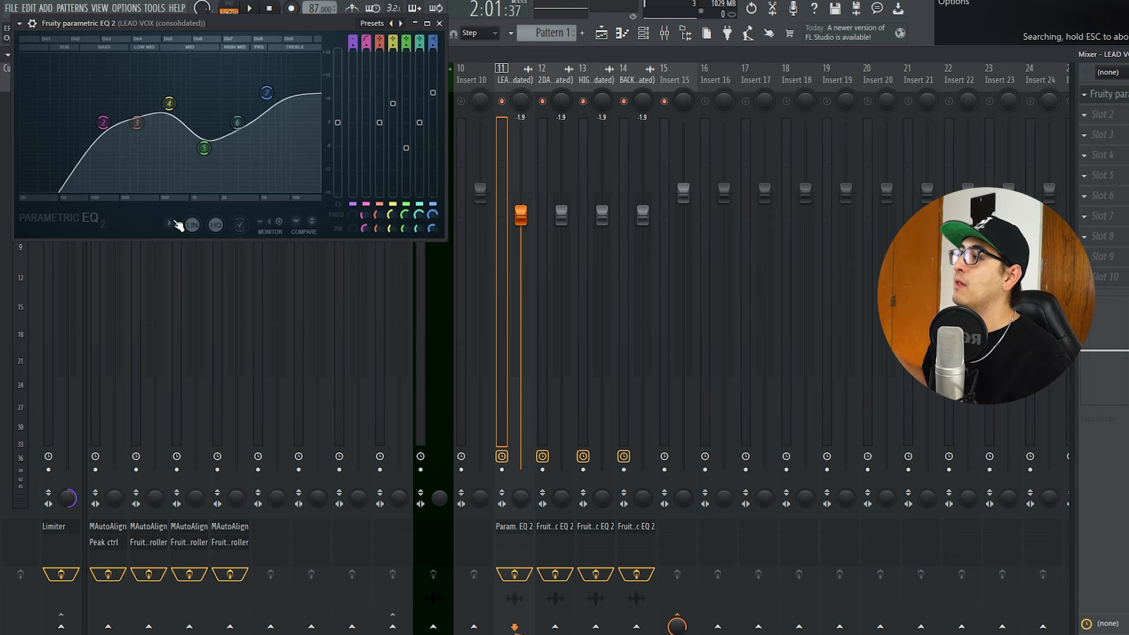
left_click(170, 223)
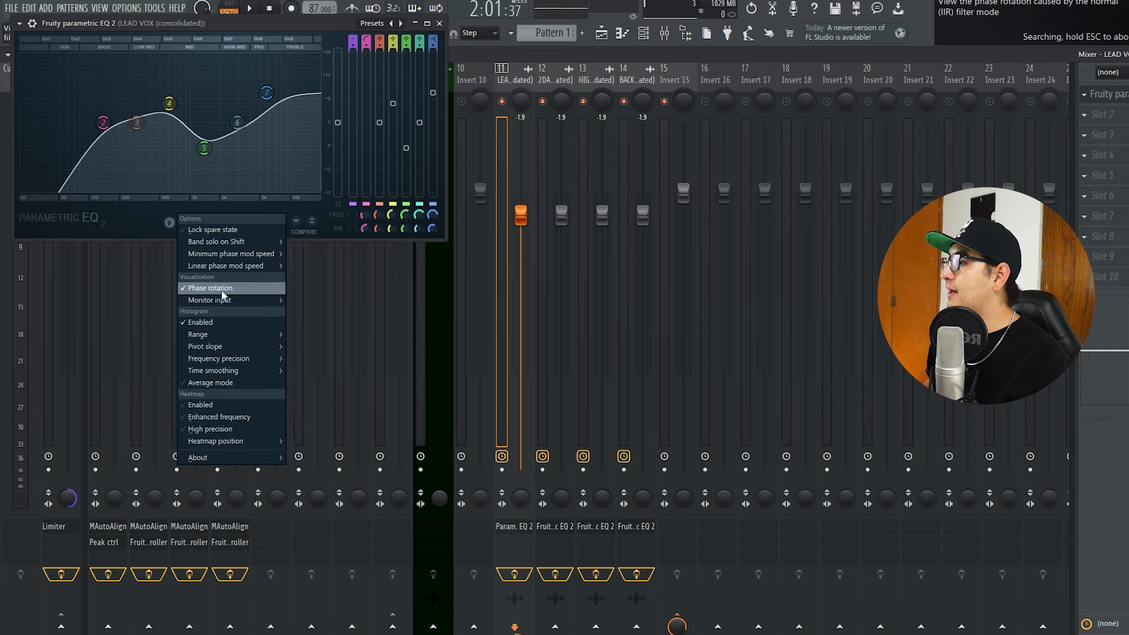
left_click(215, 205)
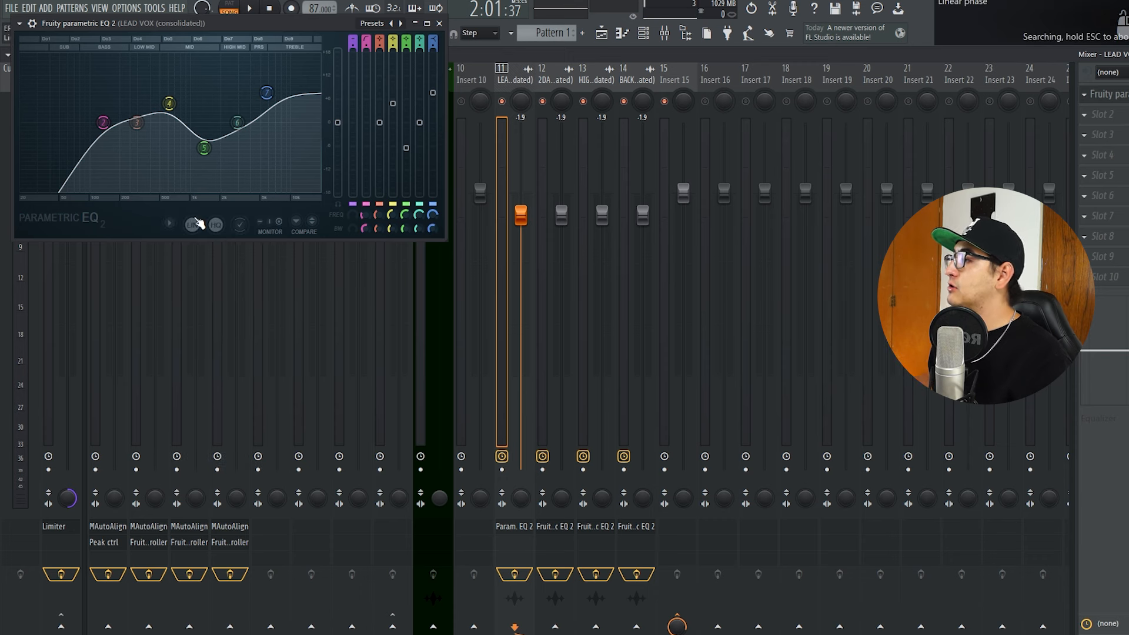
Reset bands 4, 5 and 7 of the LEAD VOX EQ to flat and lower the high-pass frequency of band 2.
left_click_drag(501, 78, 634, 82)
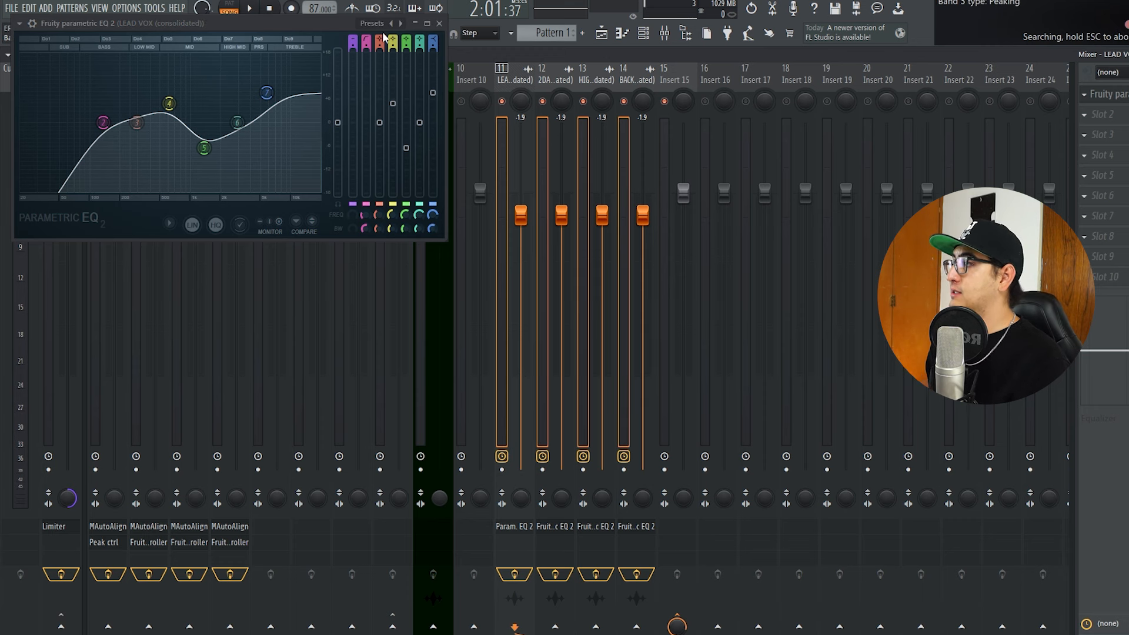
left_click(205, 147, "alt")
left_click(170, 104, "alt")
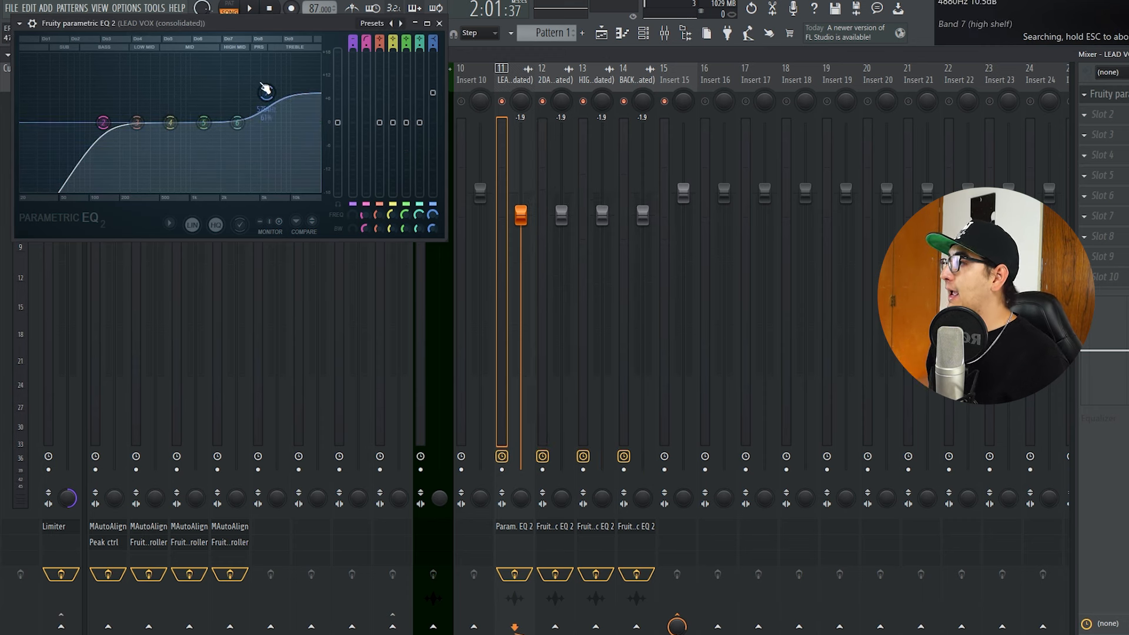
left_click_drag(103, 122, 68, 123)
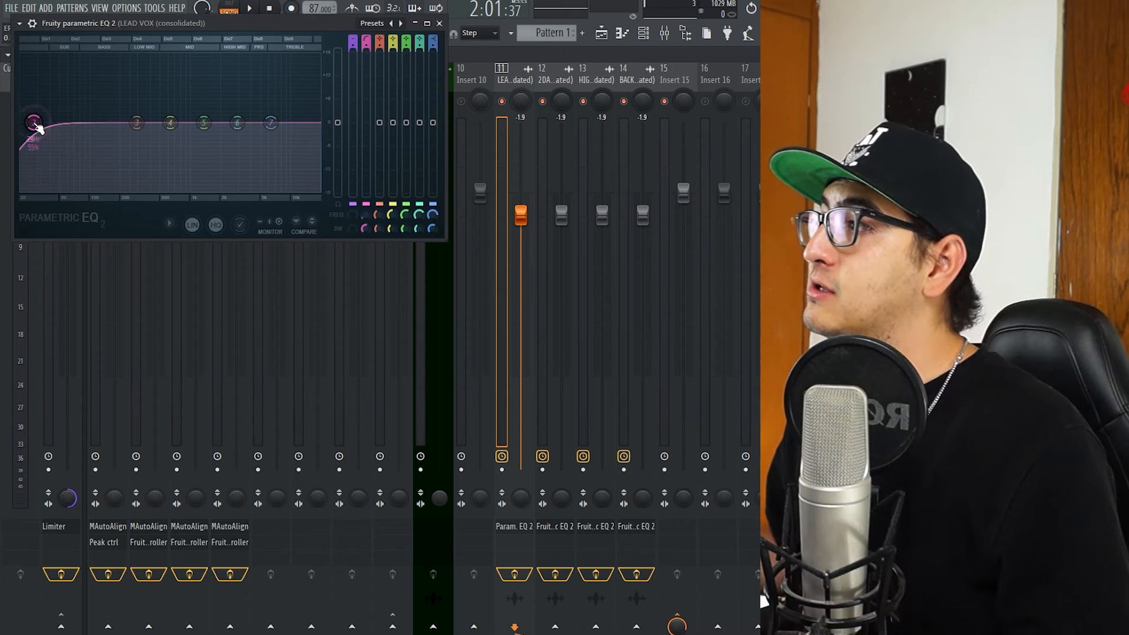
Open the parametric EQs of the 2DA VOX, HIGH VOX CORO2 and BACK HIGH tracks alongside the LEAD VOX EQ.
left_click(75, 500)
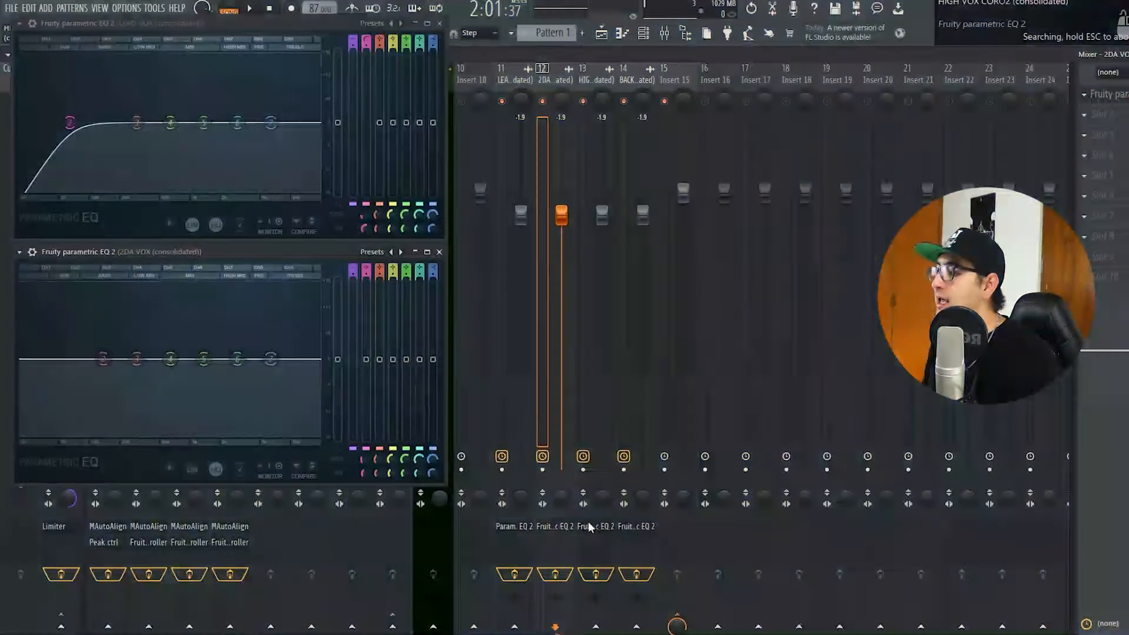
left_click(604, 527)
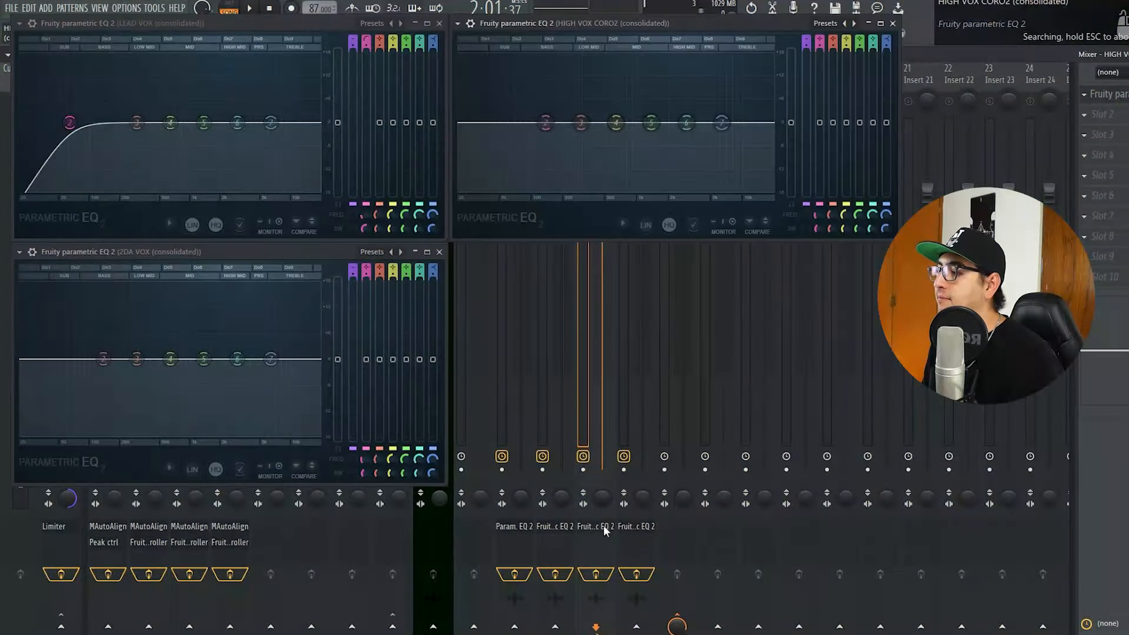
left_click(642, 527)
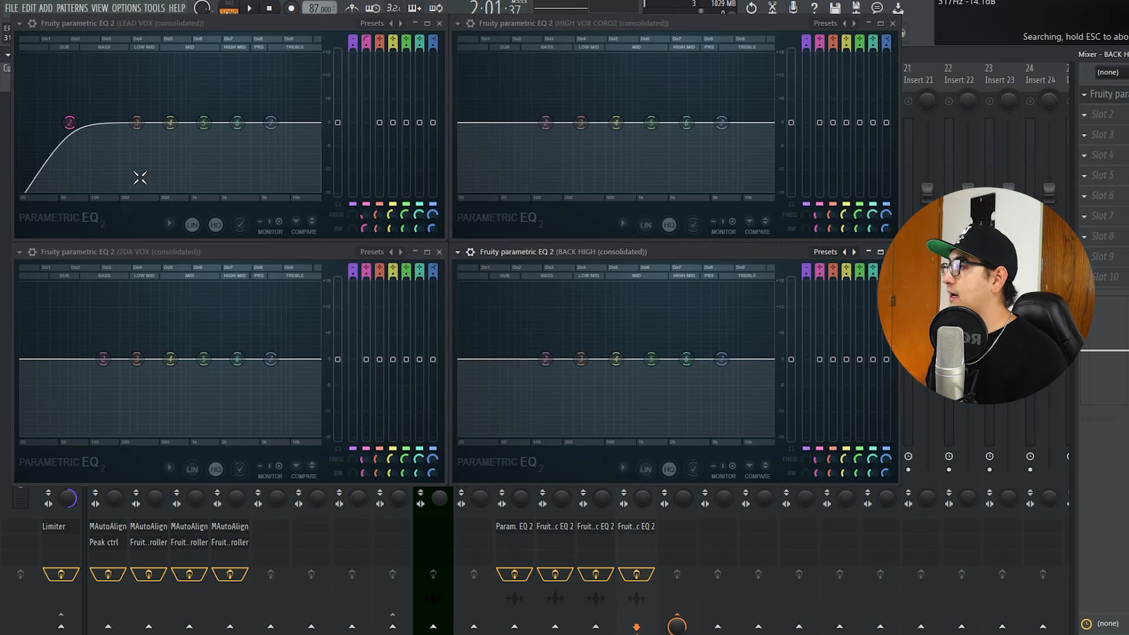
During playback, raise the LEAD VOX high-pass into the bass, boost bands 3 and 5, and cut band 4 in the low mids.
left_click_drag(70, 123, 54, 123)
key("space")
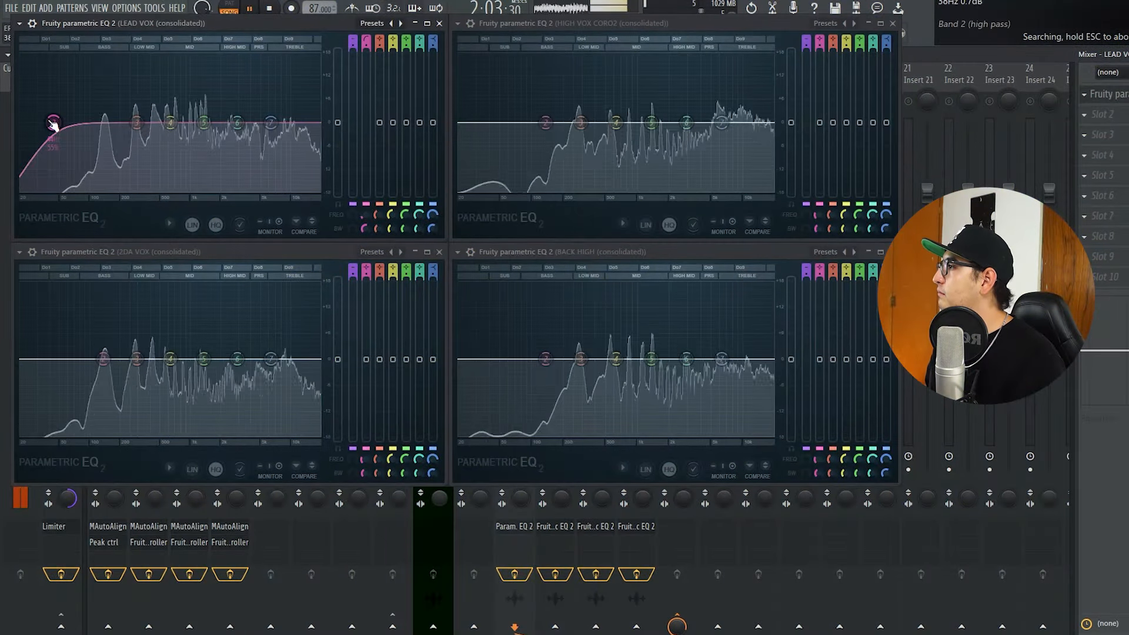
left_click_drag(53, 122, 99, 108)
left_click_drag(170, 123, 226, 109)
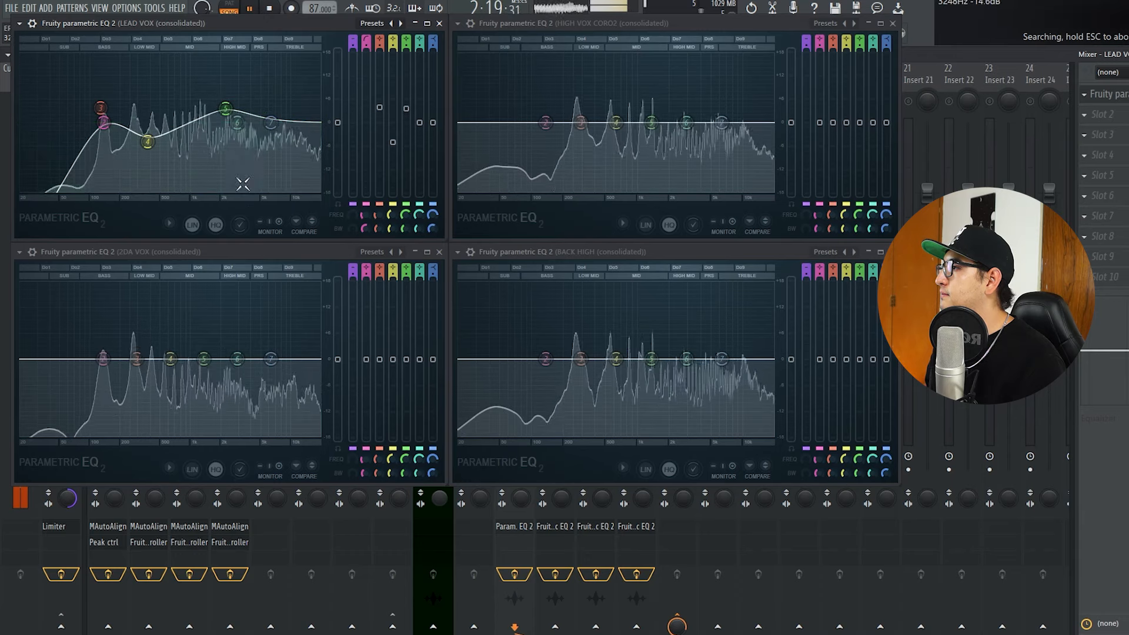
Make band 2 of the 2DA VOX EQ a linear-phase high-pass, and boost band 3 in the bass and band 4 in the treble.
right_click(104, 360)
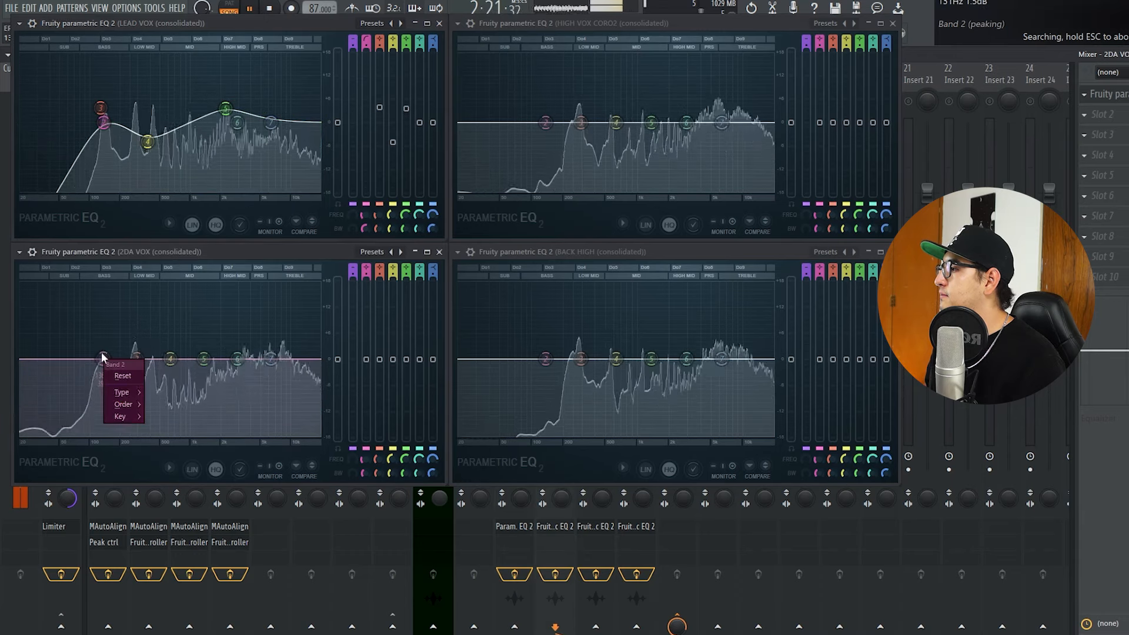
mouse_move(122, 392)
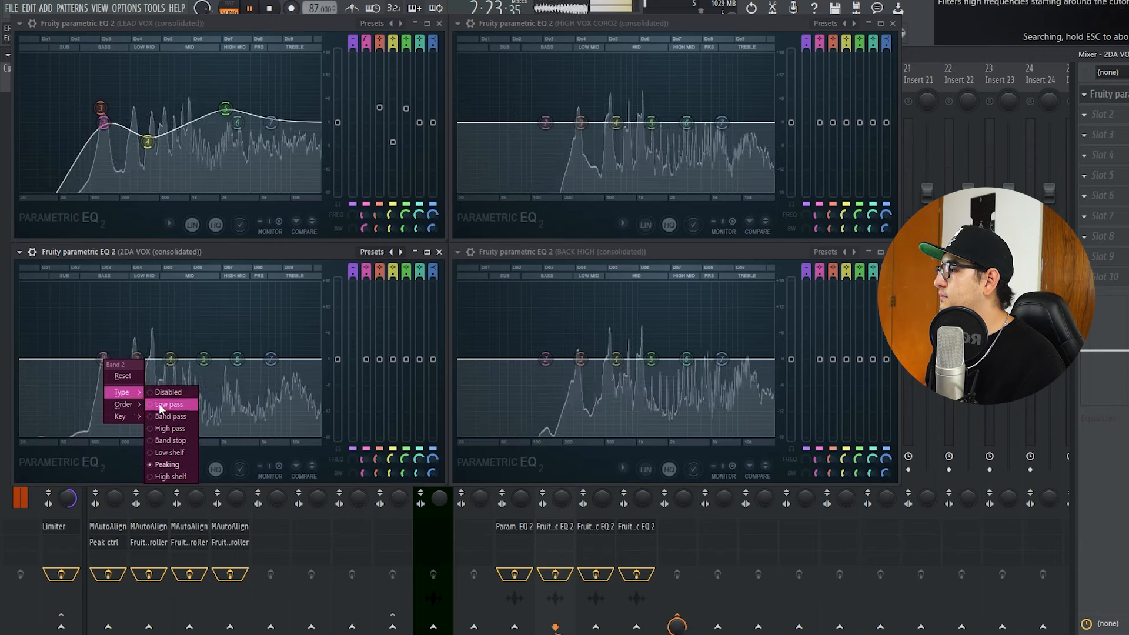
left_click(177, 429)
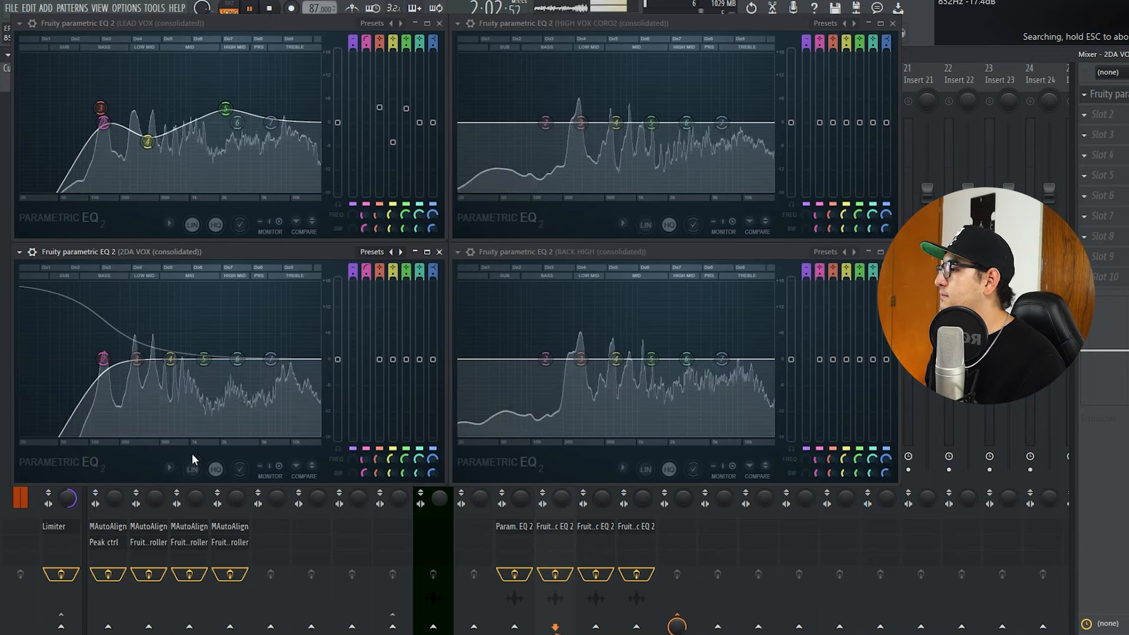
left_click(196, 470)
left_click_drag(104, 361, 263, 349)
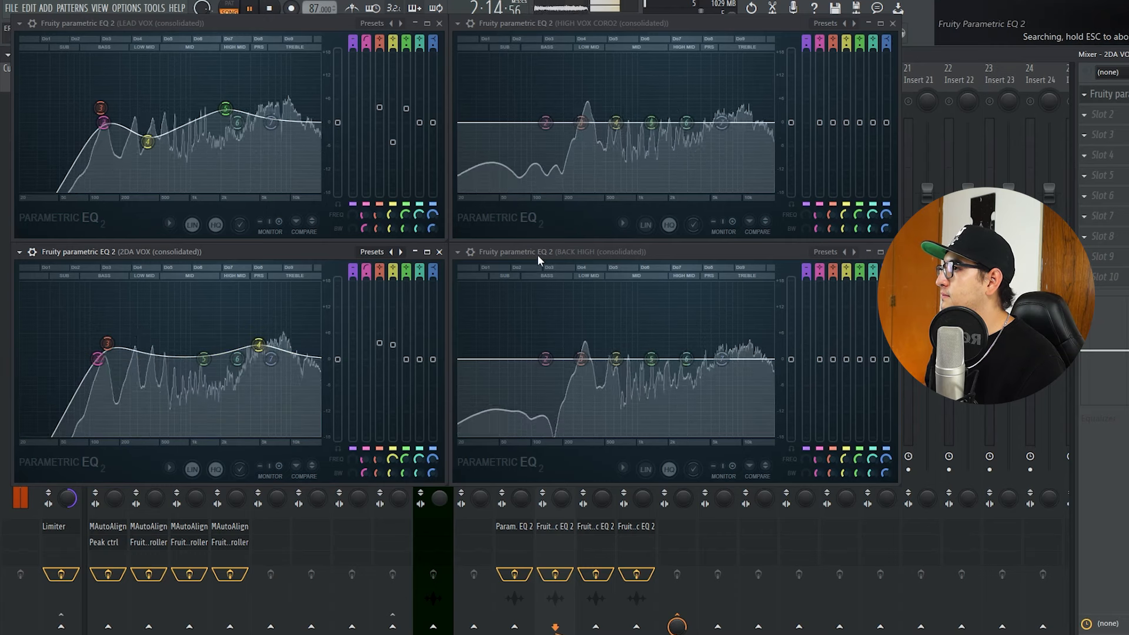
key("space")
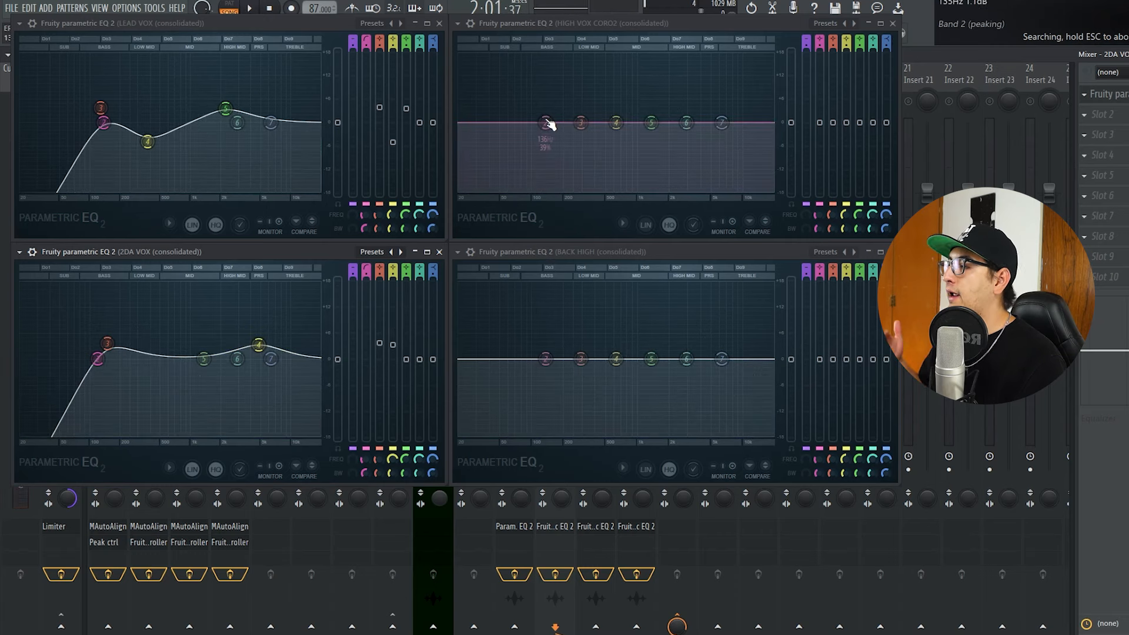
Change band 2 of the HIGH VOX CORO2 EQ to a high-pass filter and start playback.
right_click(547, 123)
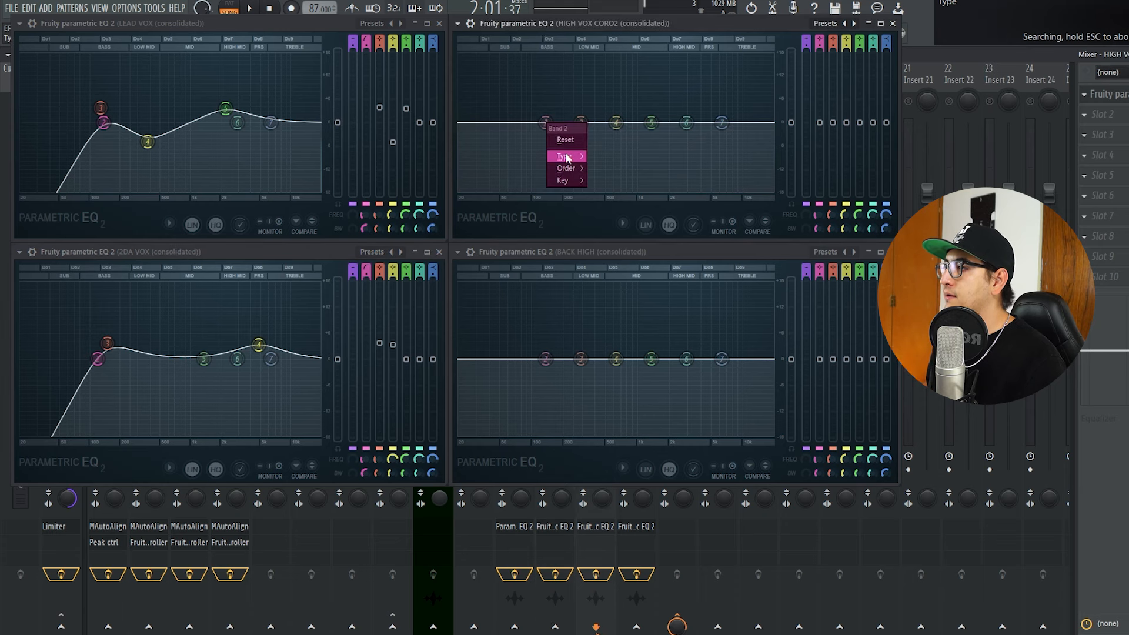
mouse_move(566, 157)
left_click(606, 192)
key("space")
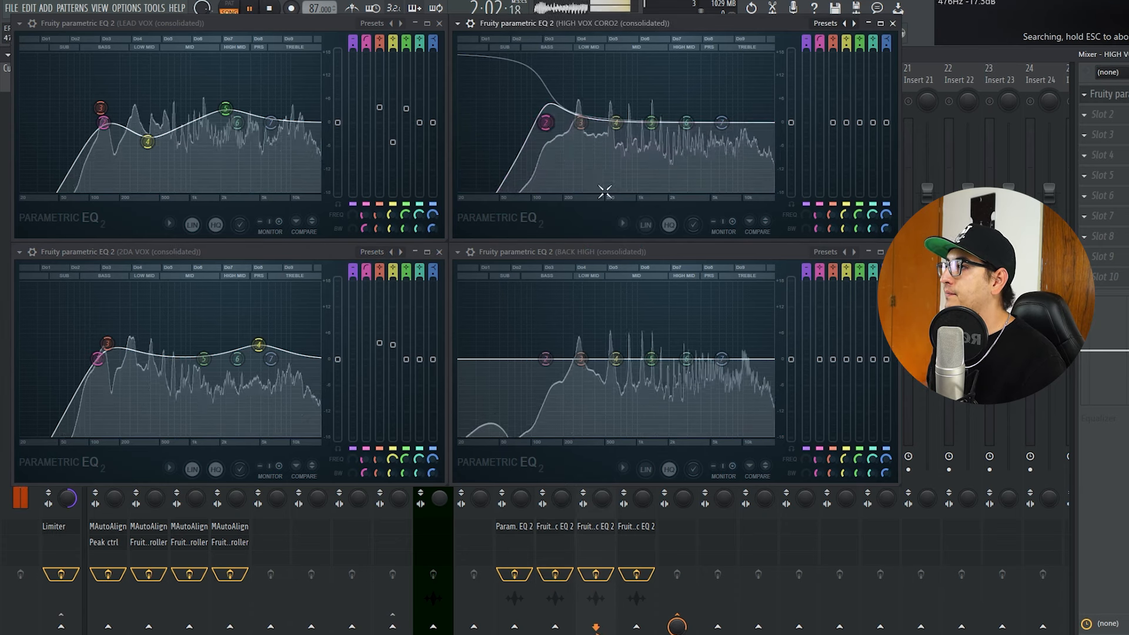
Tune the HIGH VOX CORO2 high-pass to about 275 Hz without a resonant peak, and boost band 4 in the mids and band 5 in the treble.
left_click_drag(546, 122, 589, 122)
left_click_drag(818, 228, 818, 240)
mouse_move(589, 122)
left_mouse_down()
mouse_move(604, 122)
mouse_move(578, 123)
left_mouse_up()
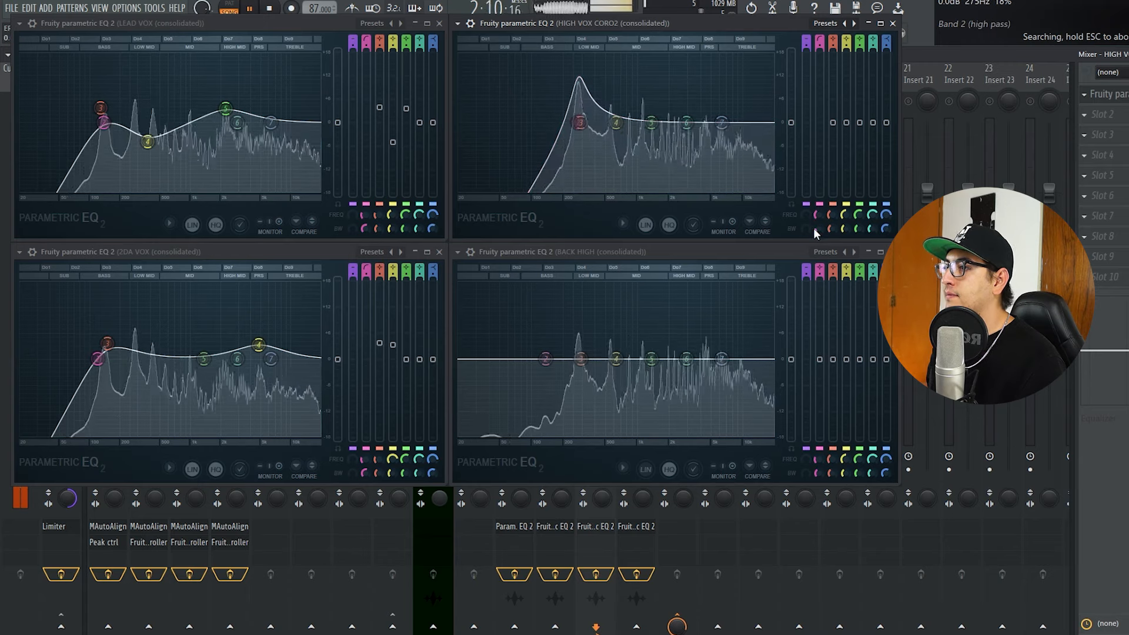
left_click_drag(817, 228, 817, 215)
left_click_drag(616, 122, 756, 106)
Switch the BACK HIGH EQ to linear phase and change its band 2 to a high-pass filter.
left_click(661, 310)
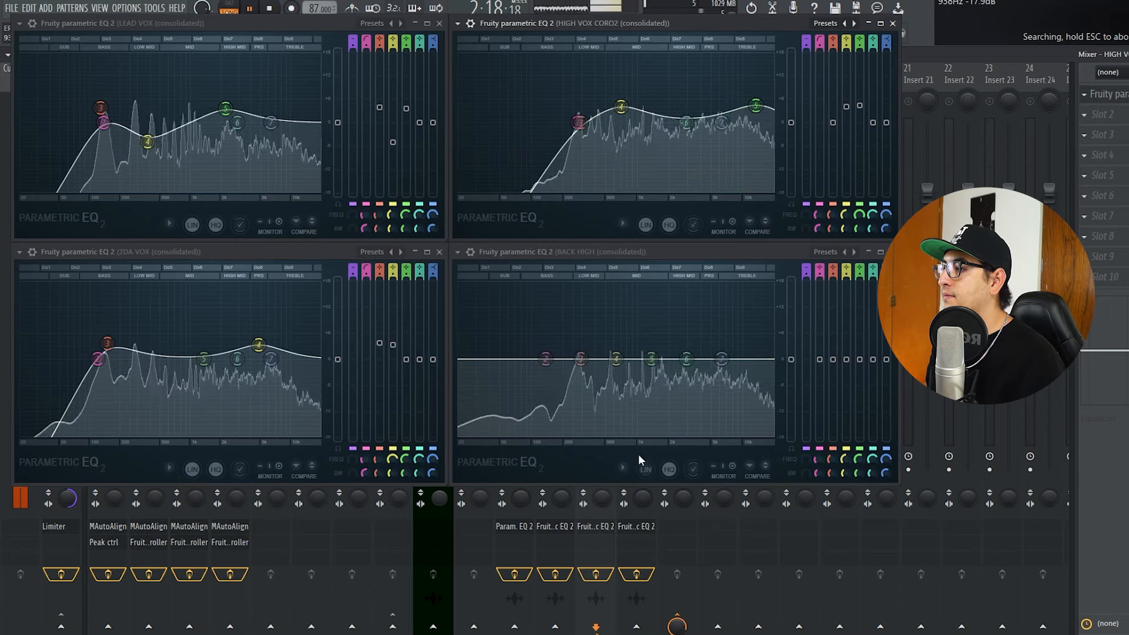
right_click(546, 359)
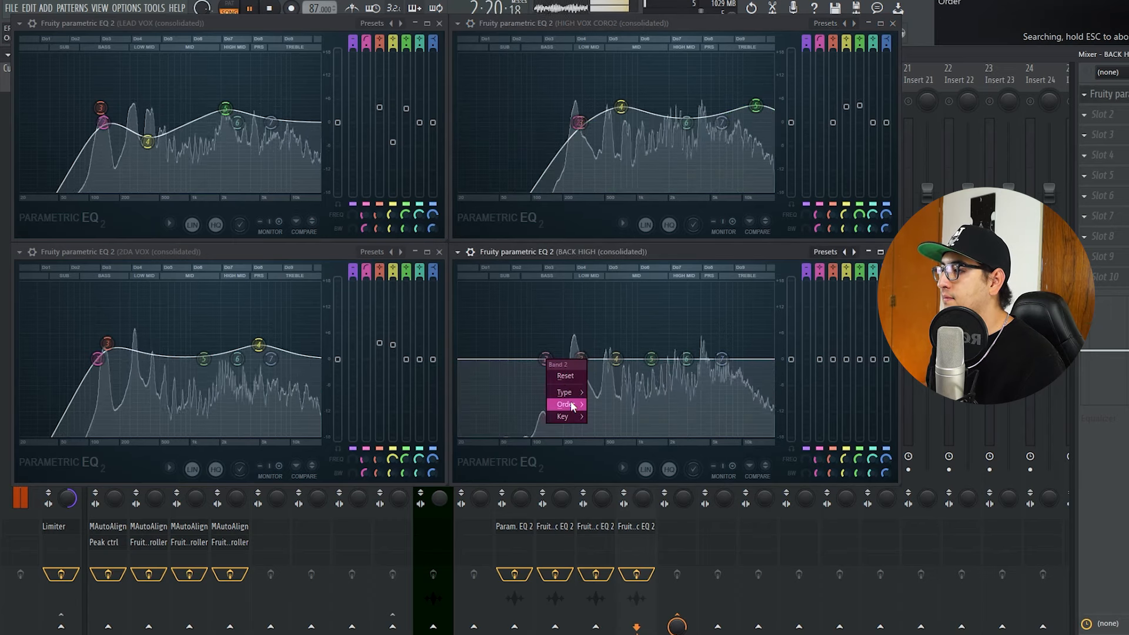
mouse_move(574, 393)
left_click(603, 427)
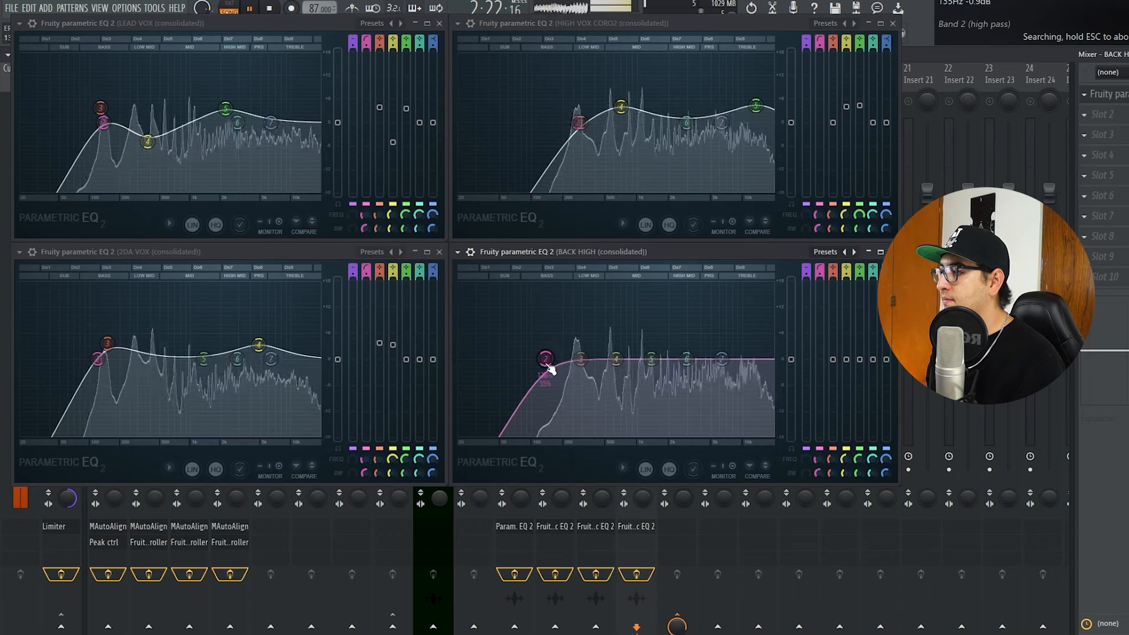
On the BACK HIGH EQ, boost band 3 about 3.7 dB at 2344 Hz, raise band 7, and cut band 5 about 3.1 dB near 700 Hz.
left_click_drag(581, 359, 720, 330)
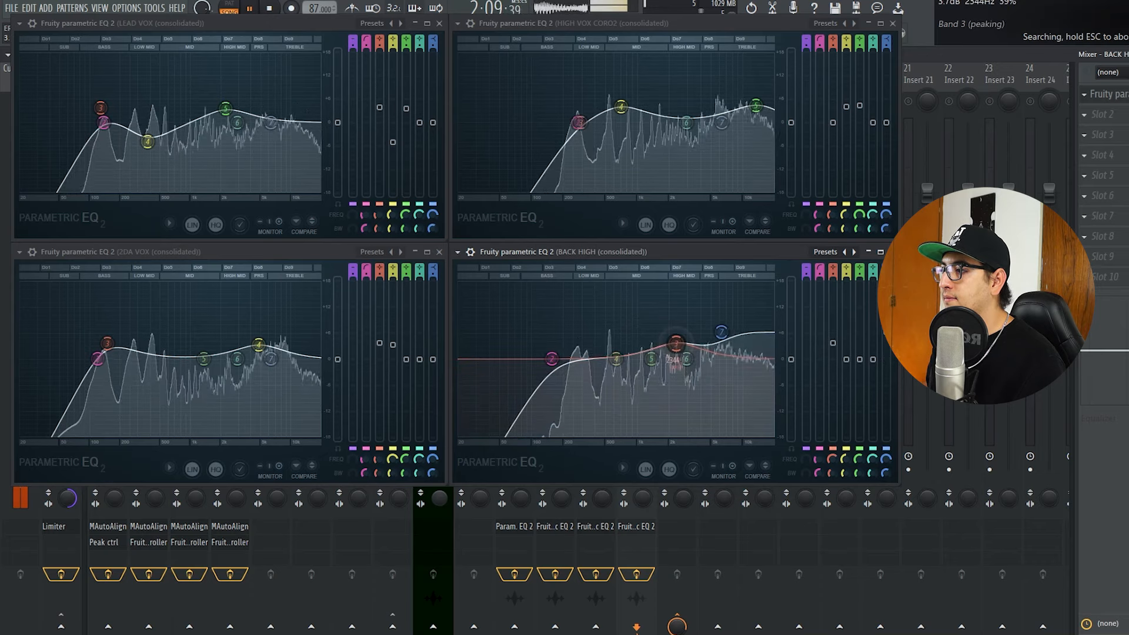
left_click_drag(649, 367, 619, 381)
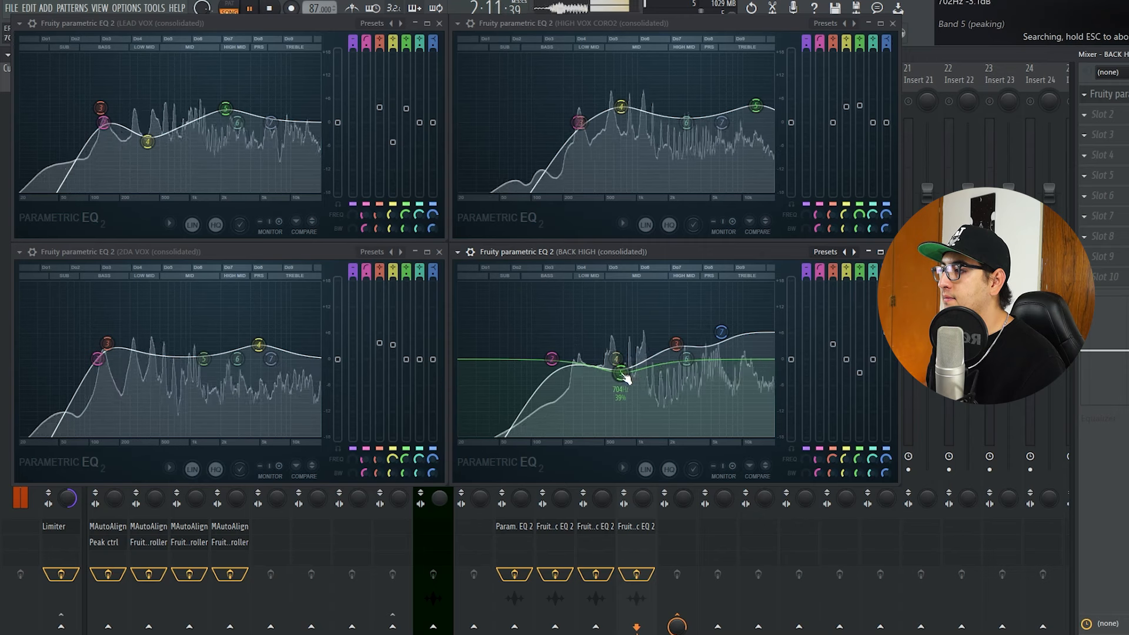
key("space")
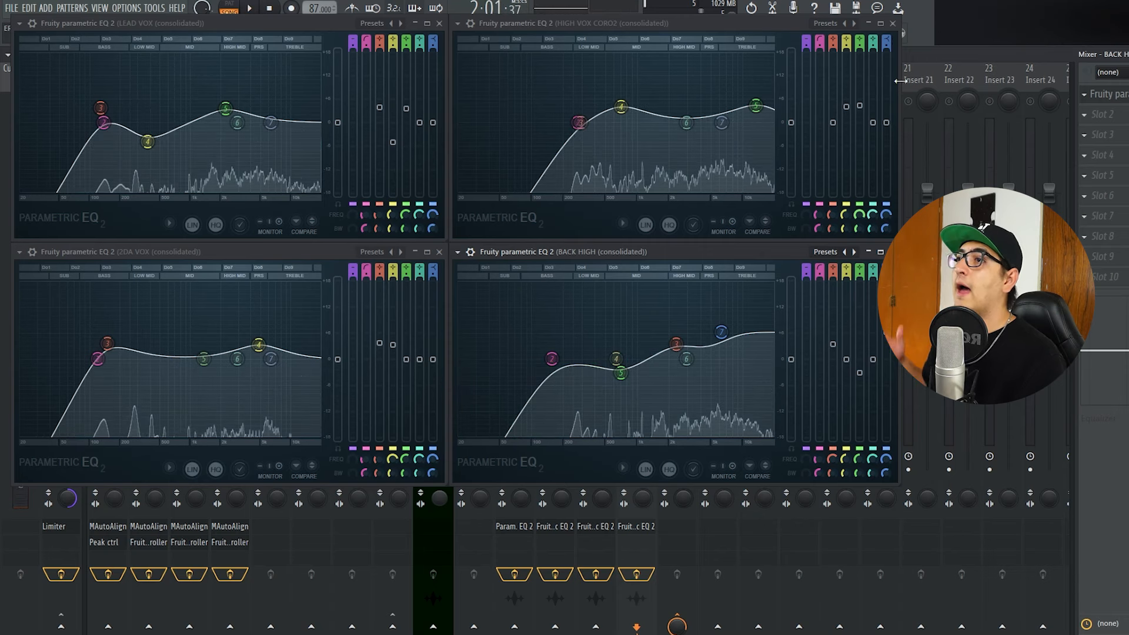
Play the song and bypass the effect slots of the four vocal tracks 11 to 14 to compare against the EQ.
left_click(899, 86)
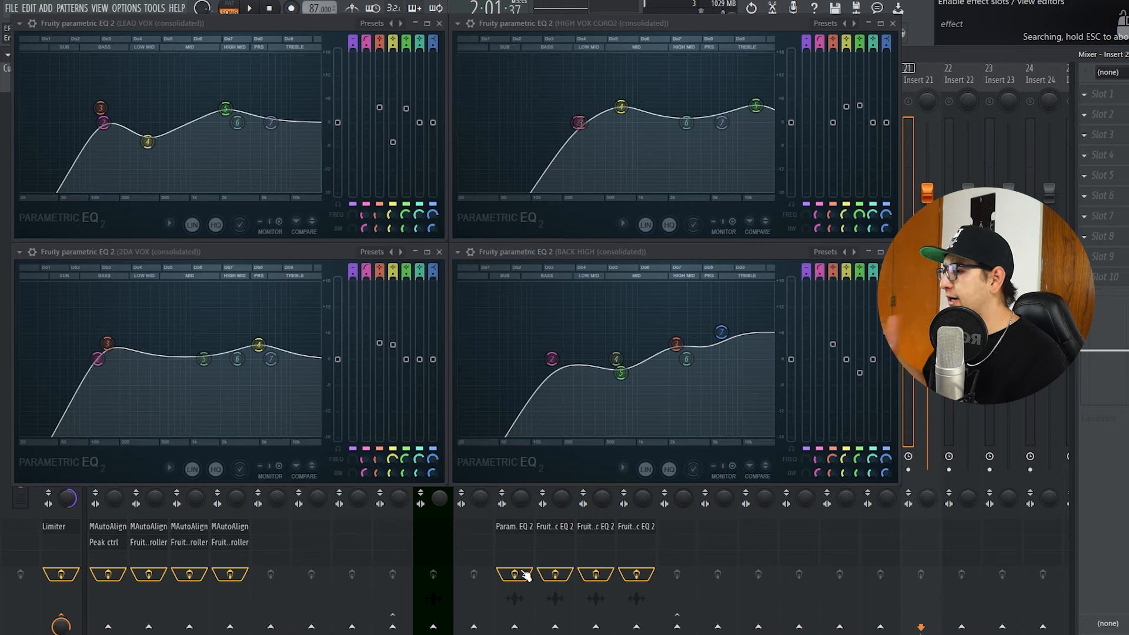
key("space")
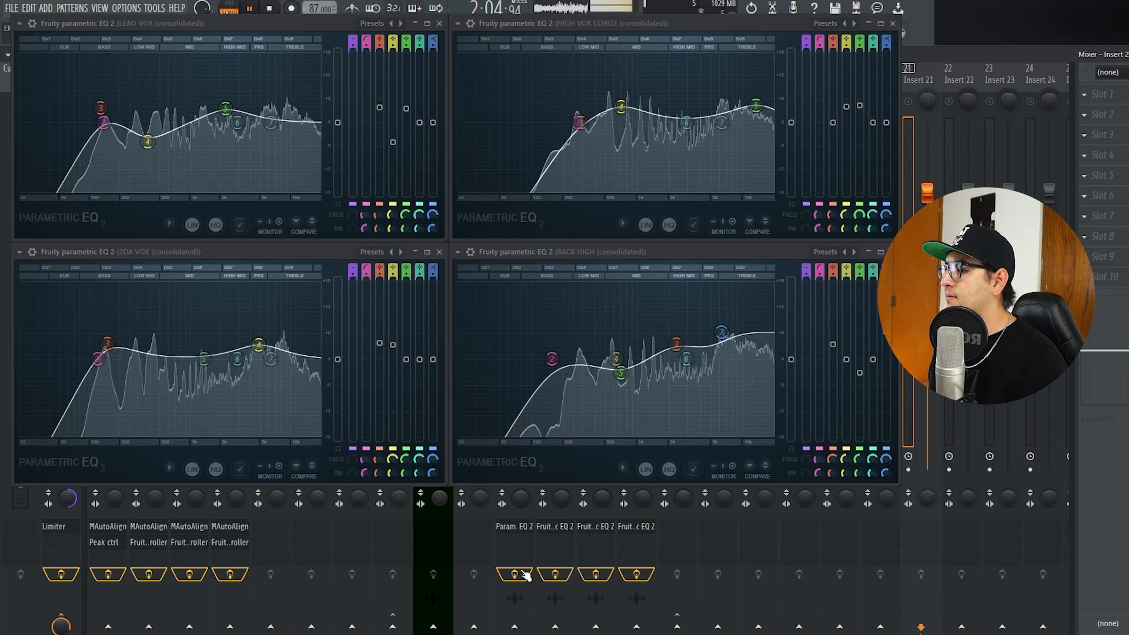
left_click(516, 574)
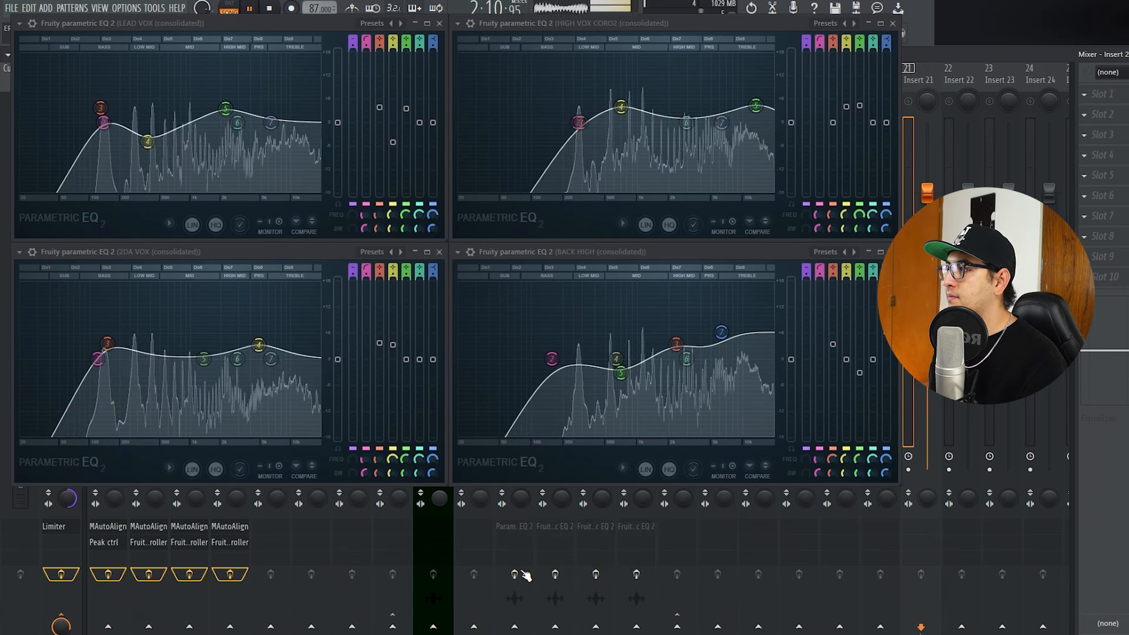
Re-enable the effect slots of the four vocal tracks 11 to 14 and stop playback.
left_click(516, 574)
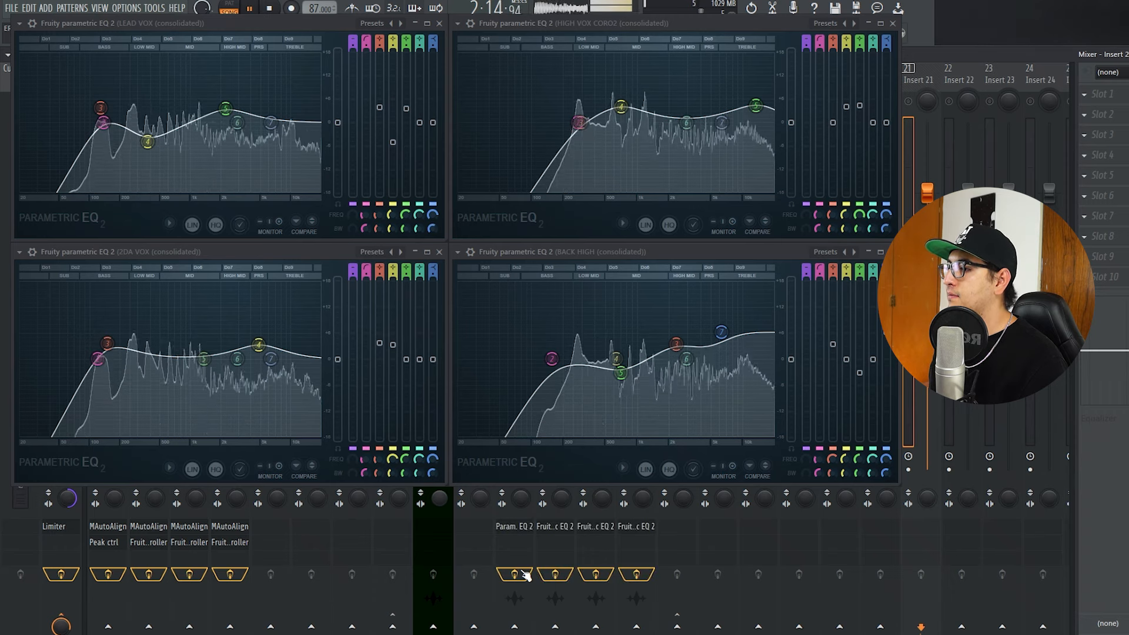
key("space")
Turn off linear phase on all four vocal EQs and play the song to hear the difference.
left_click(193, 469)
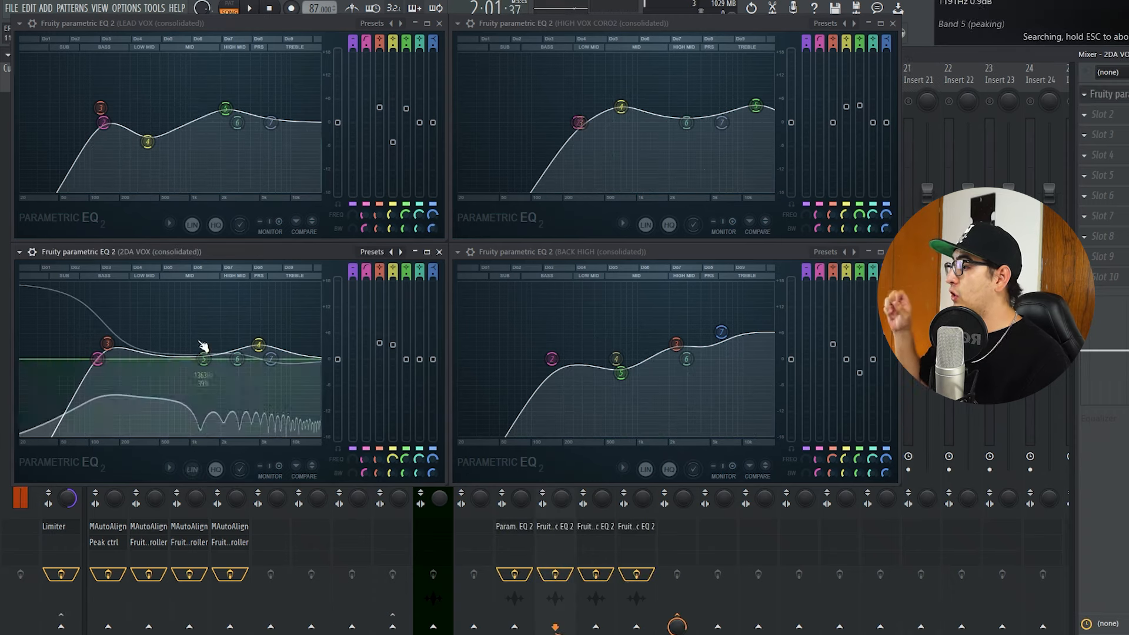
left_click(191, 224)
left_click(654, 227)
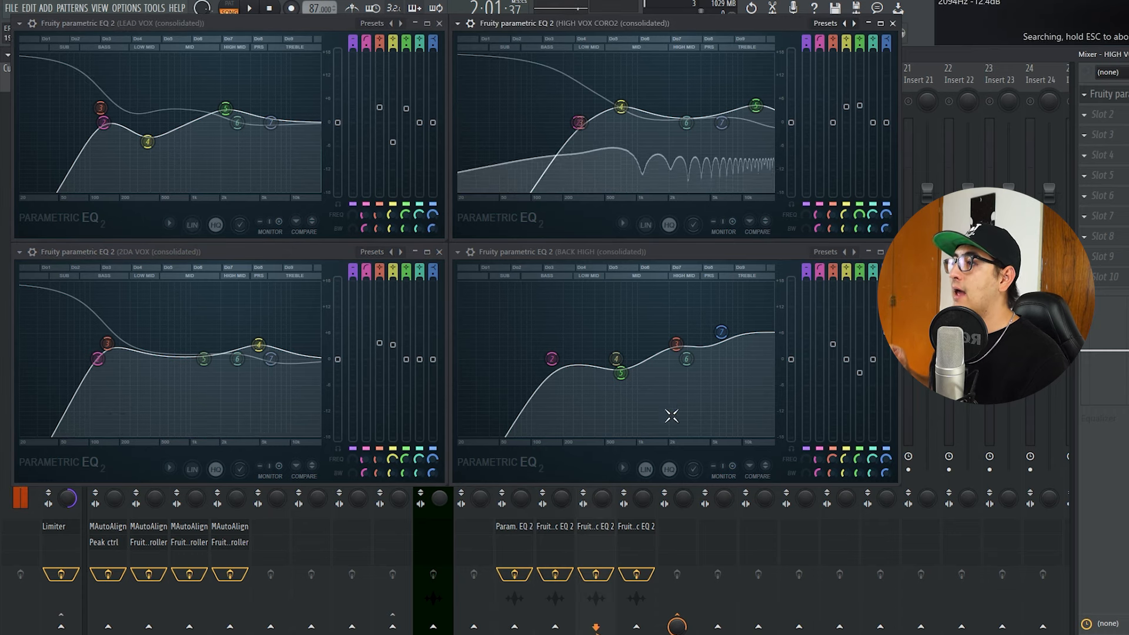
left_click(647, 468)
left_click(318, 252)
key("space")
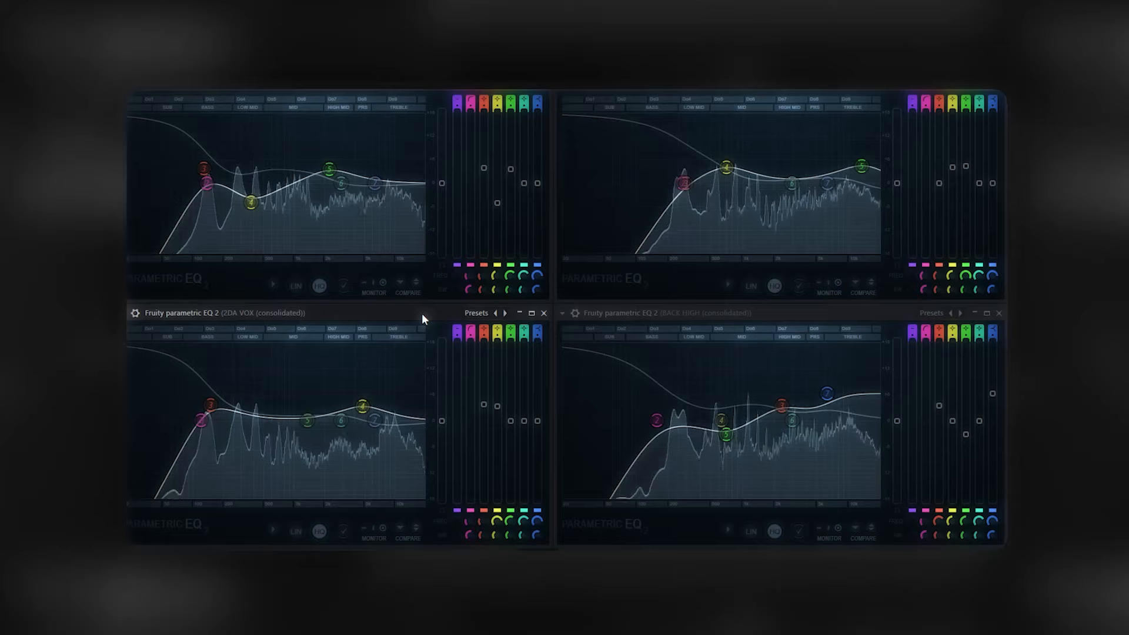
Switch the lead, second, high and back vocal EQs back to linear phase during playback.
left_click(291, 289)
left_click(291, 535)
left_click(756, 286)
left_click(756, 537)
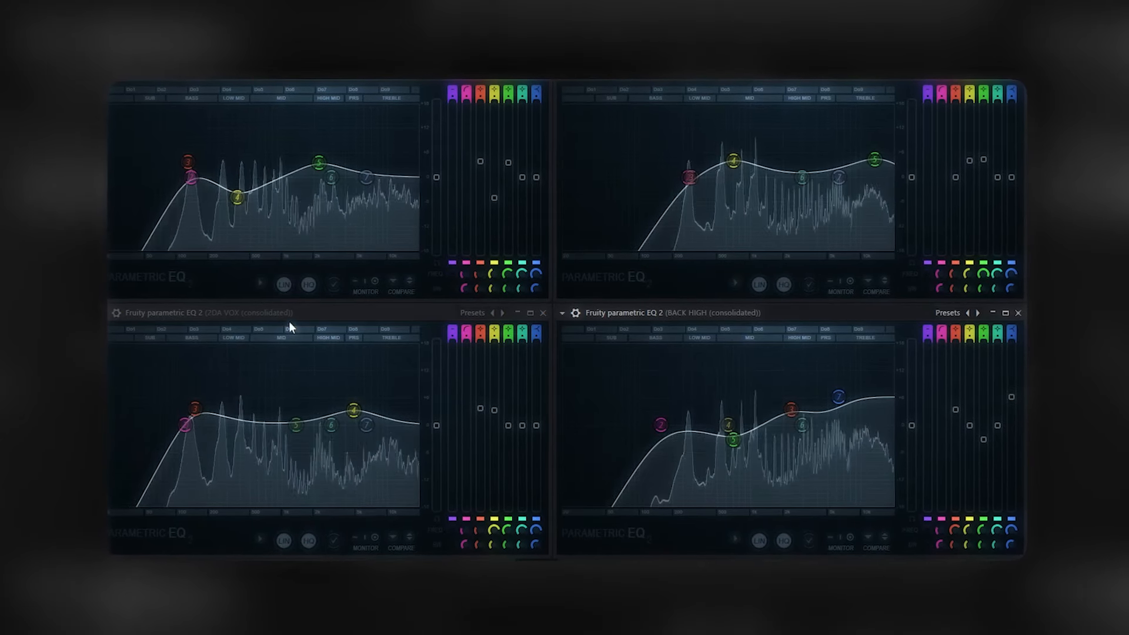
Disable linear phase again on the four vocal EQs while the song plays to compare the sound.
left_click(761, 542)
left_click(761, 284)
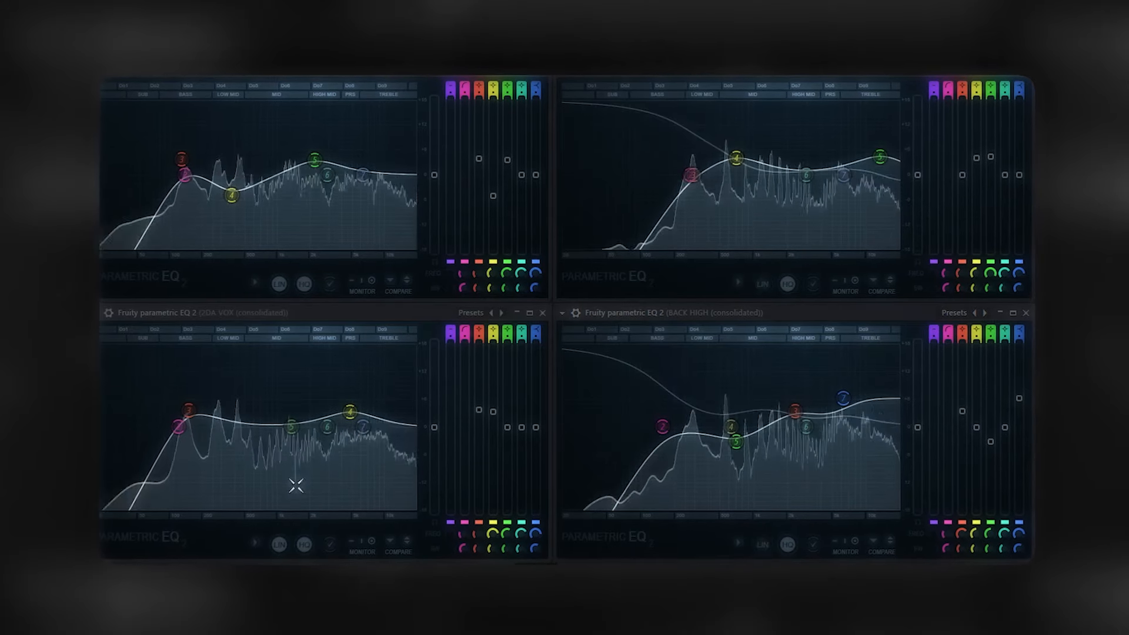
left_click(279, 545)
left_click(279, 284)
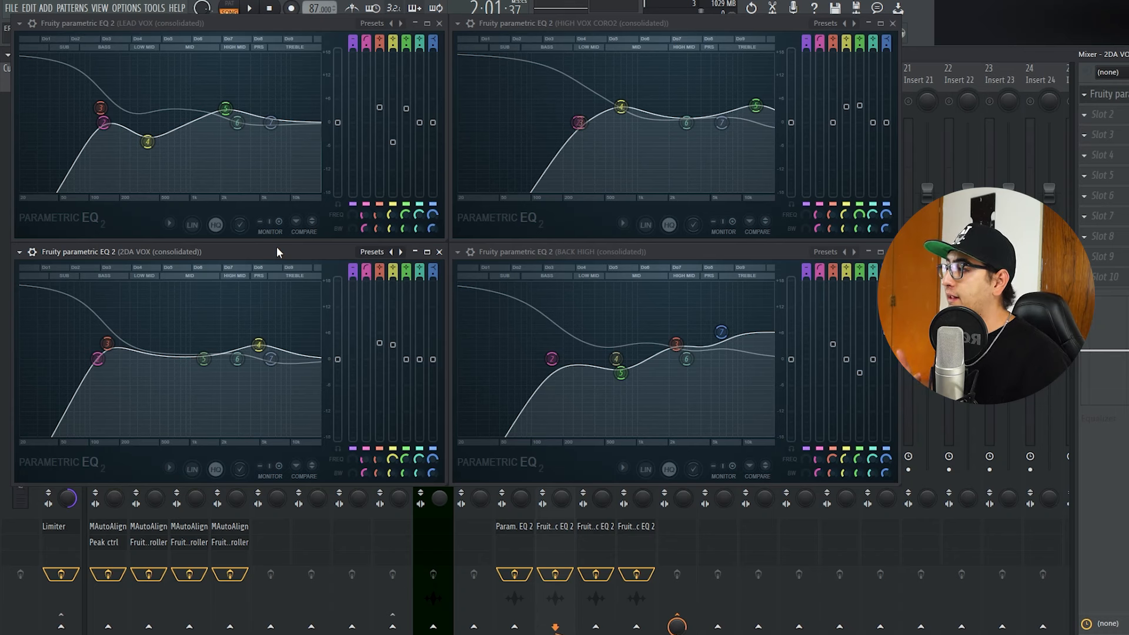
Toggle linear phase on and back off across the four vocal EQs.
left_click(203, 230)
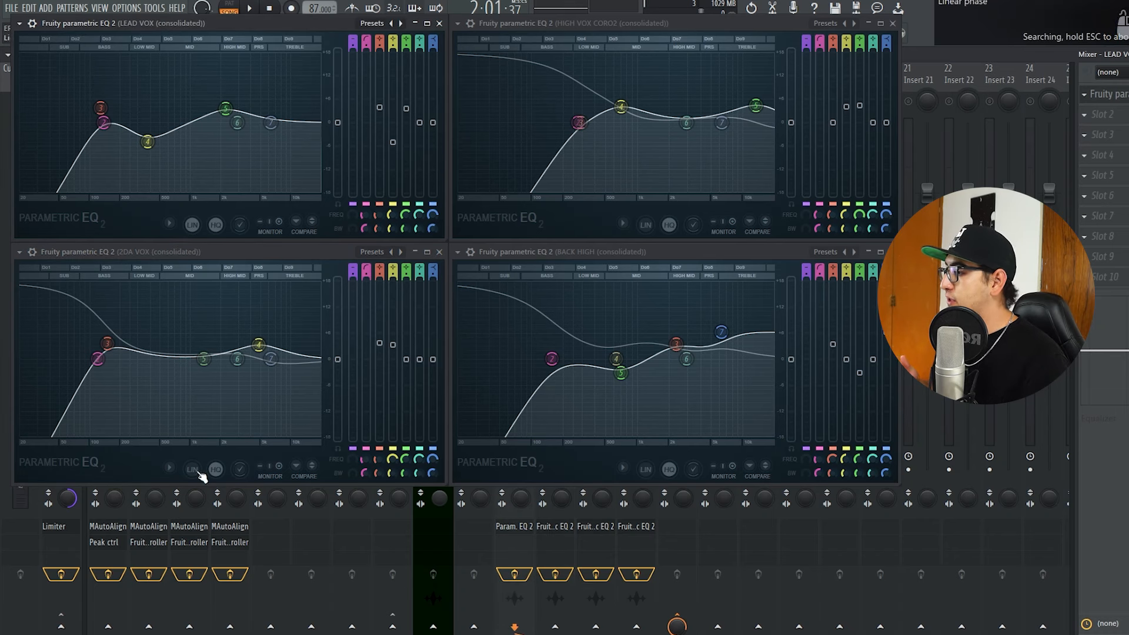
left_click(645, 468)
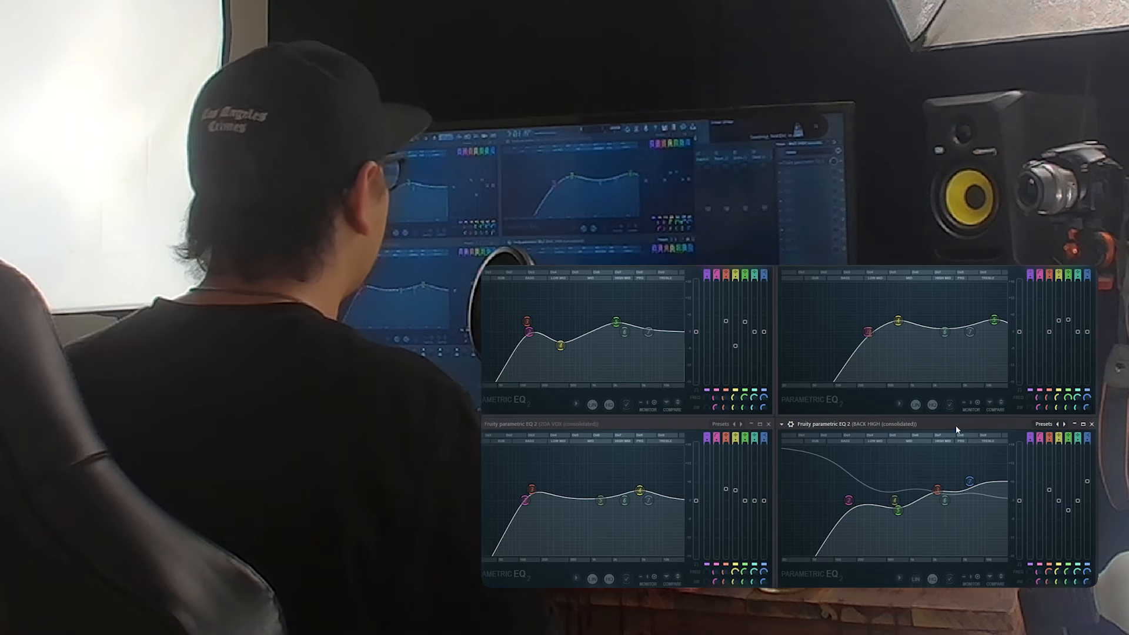
left_click(595, 404)
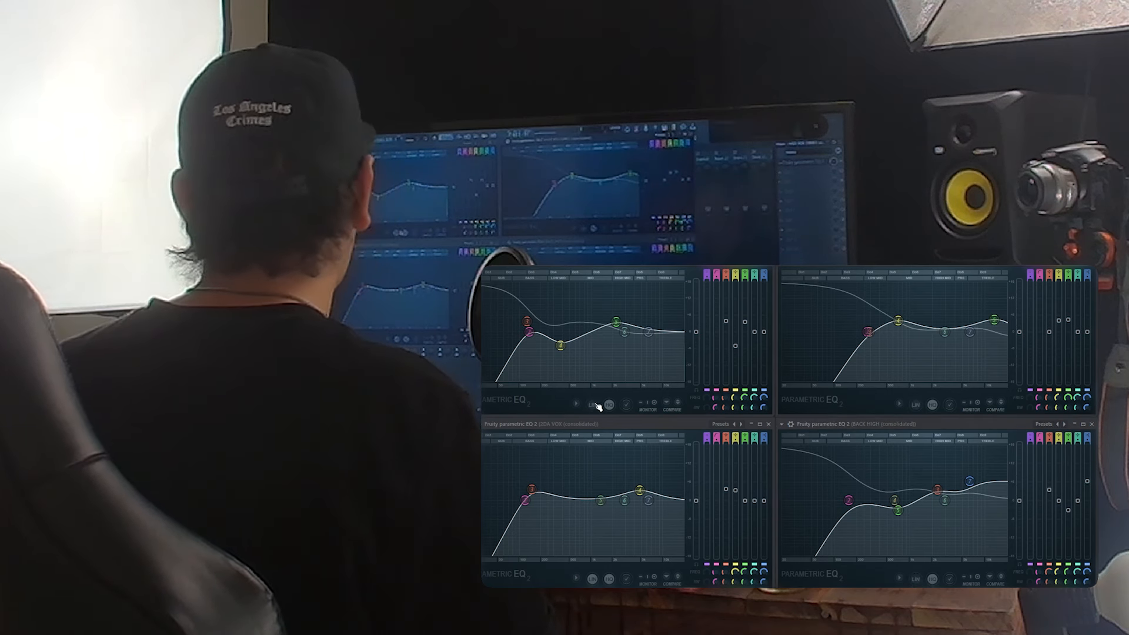
left_click(593, 579)
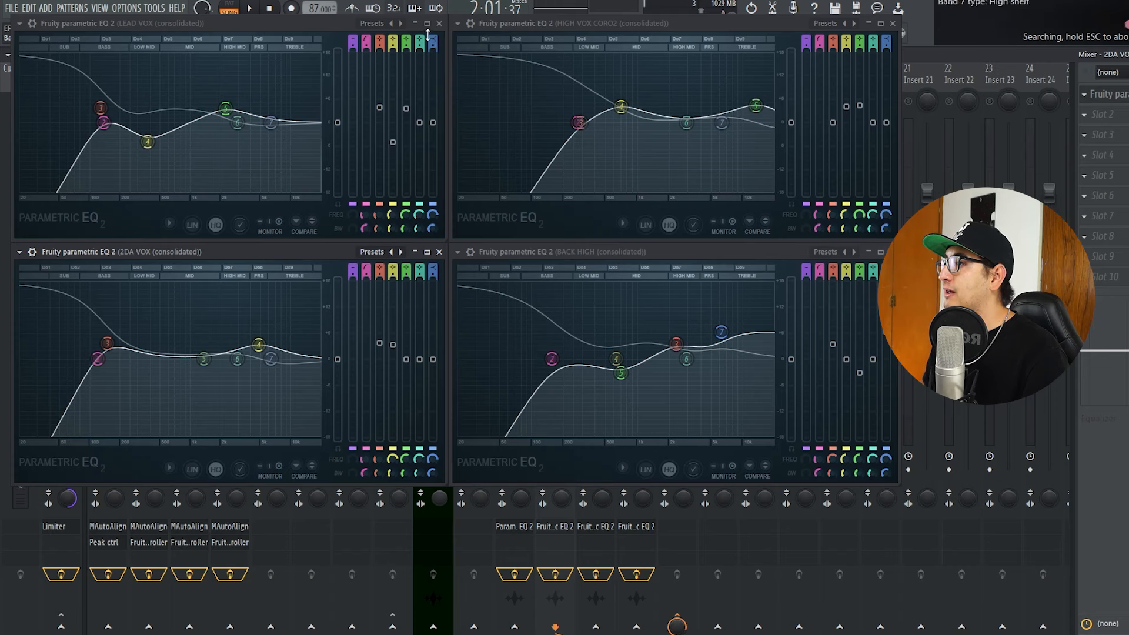
Close all four Fruity Parametric EQ 2 windows.
left_click(319, 18)
key("Escape")
key("Escape")
key("Escape")
key("Escape")
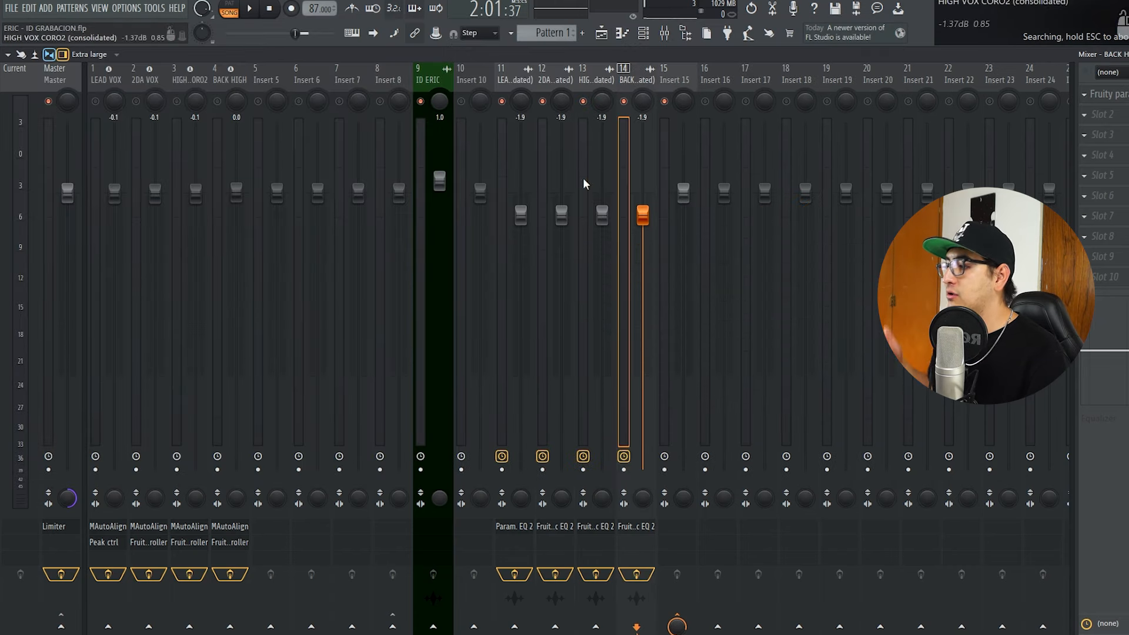
Open the Fruity Parametric EQ 2 windows of the four vocal tracks 11 to 14.
left_click(529, 528)
left_click(558, 530)
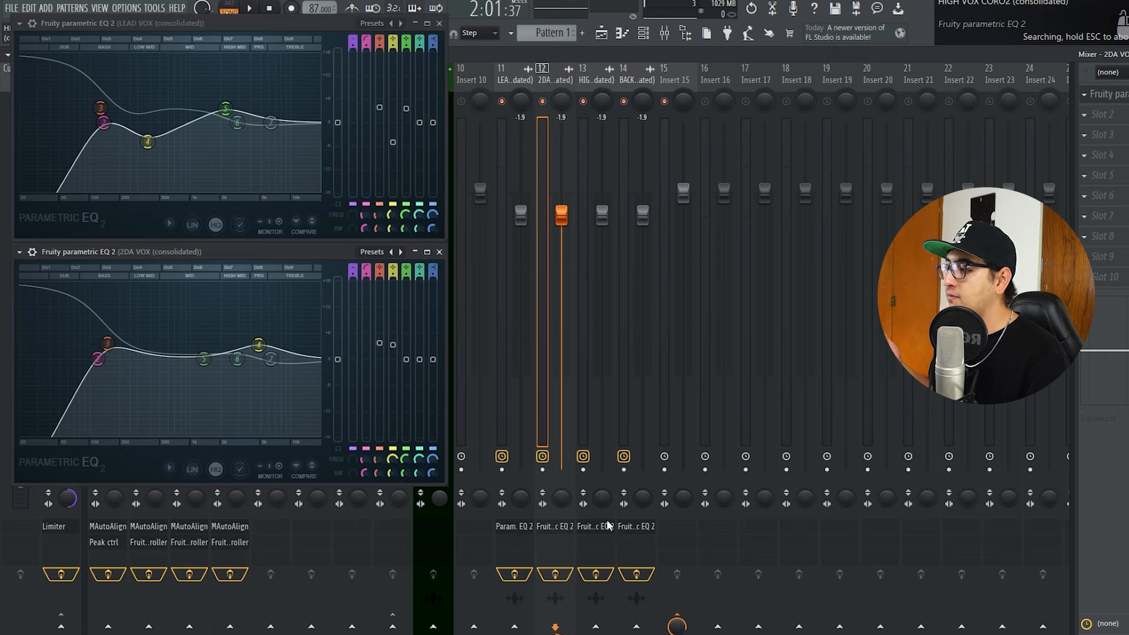
left_click(608, 526)
left_click(637, 527)
left_click(220, 26)
Play the song with linear phase off, and replay it with linear phase on in all four vocal EQs.
key("space")
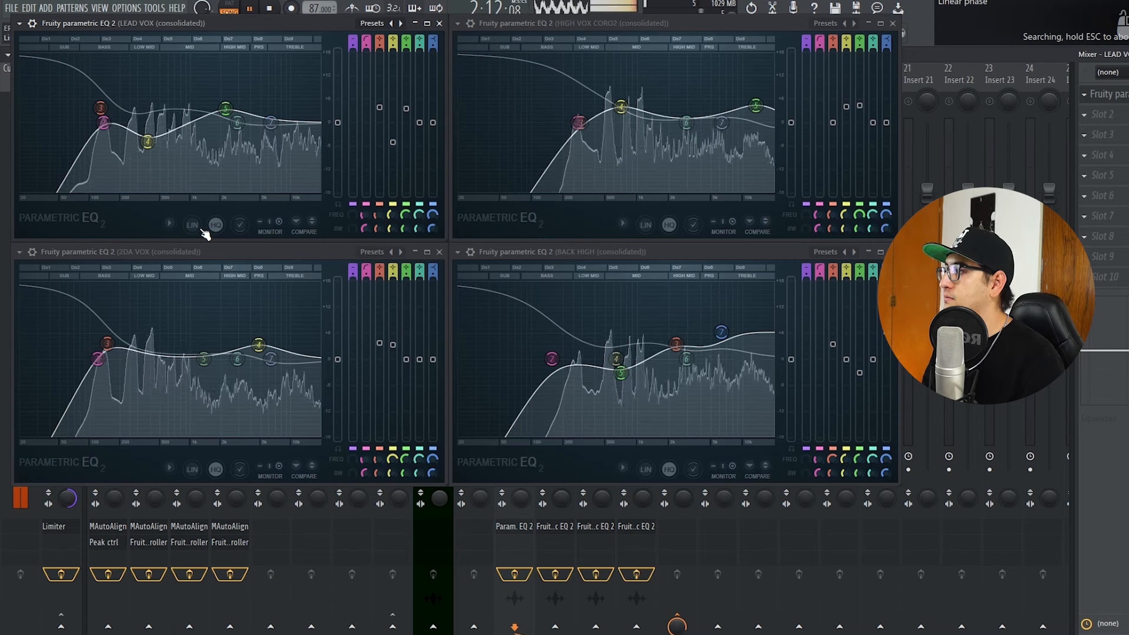
key("space")
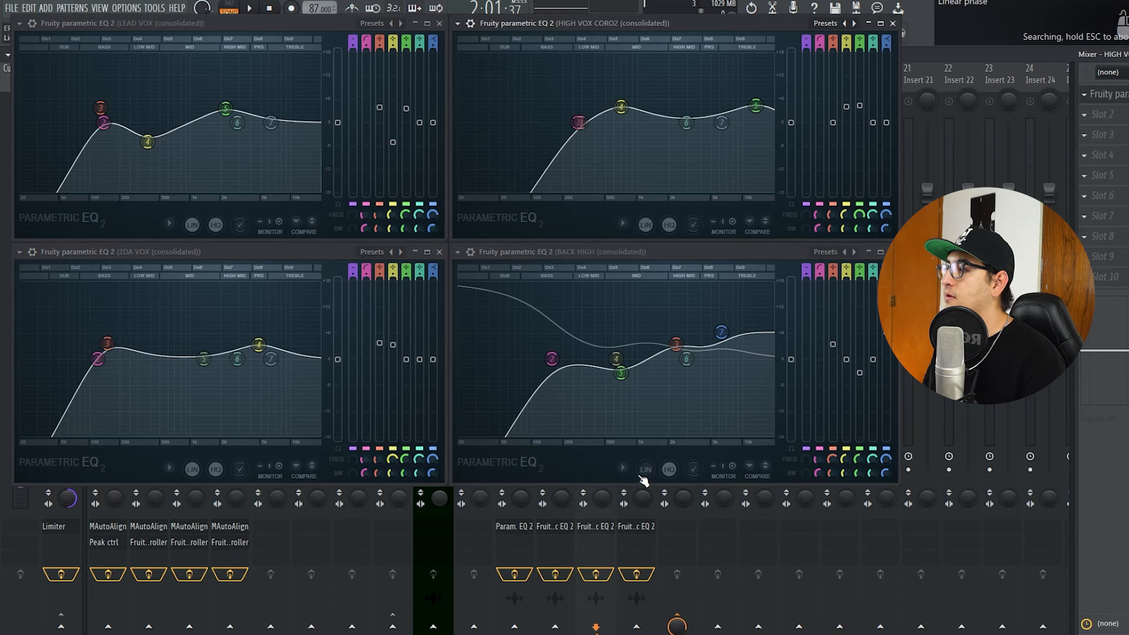
key("space")
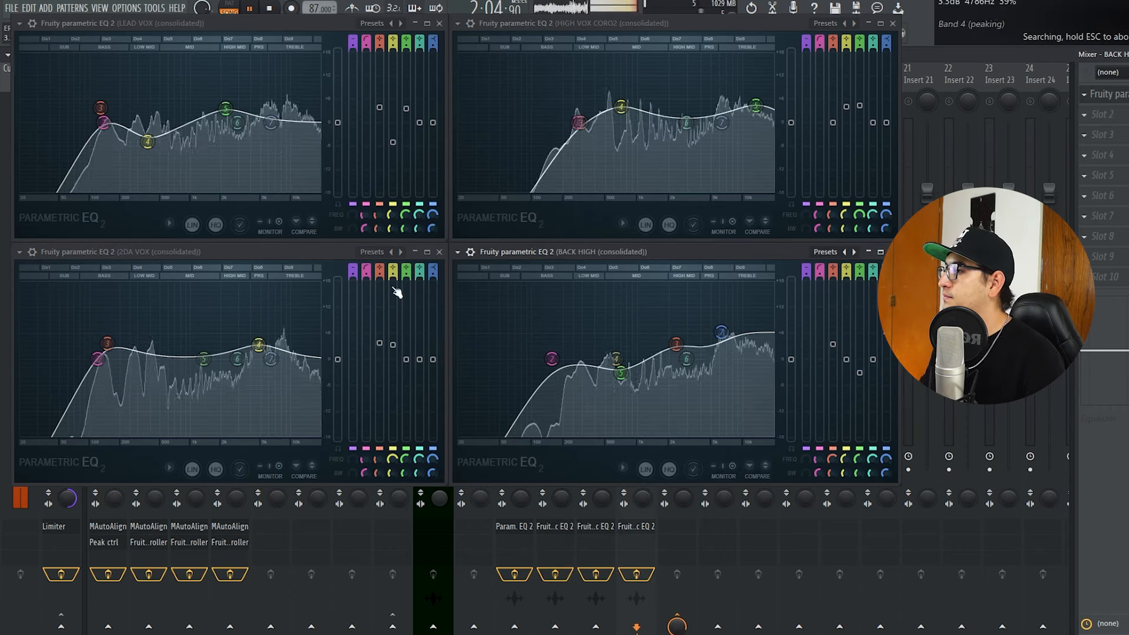
Turn off linear phase on the back, high, lead and second vocal EQs during playback.
left_click(649, 470)
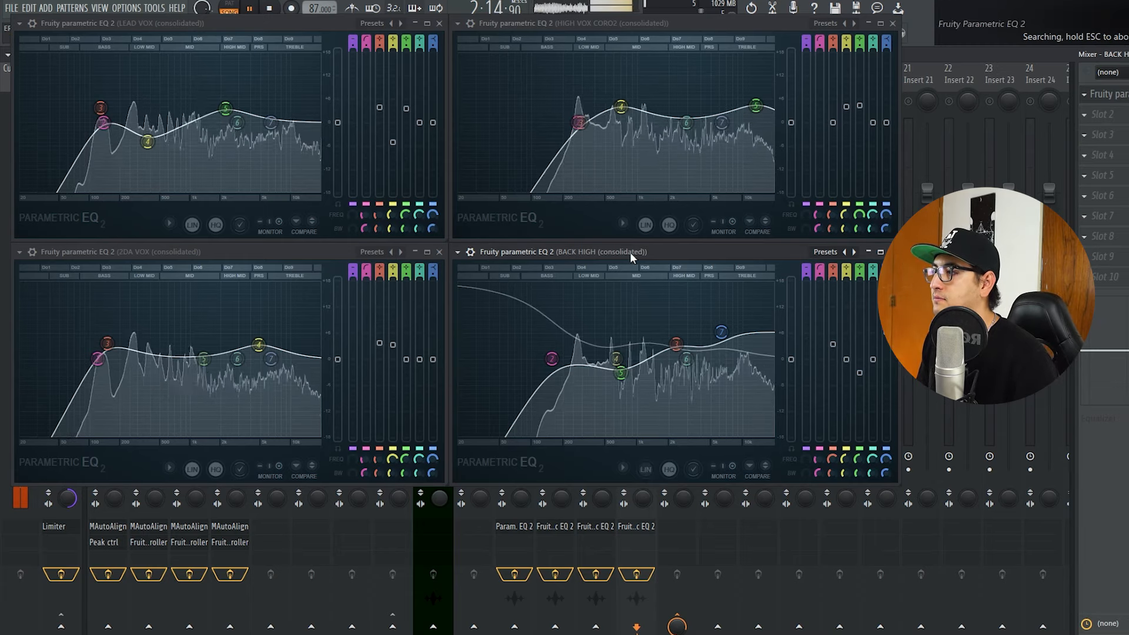
left_click(645, 225)
left_click(192, 225)
left_click(191, 469)
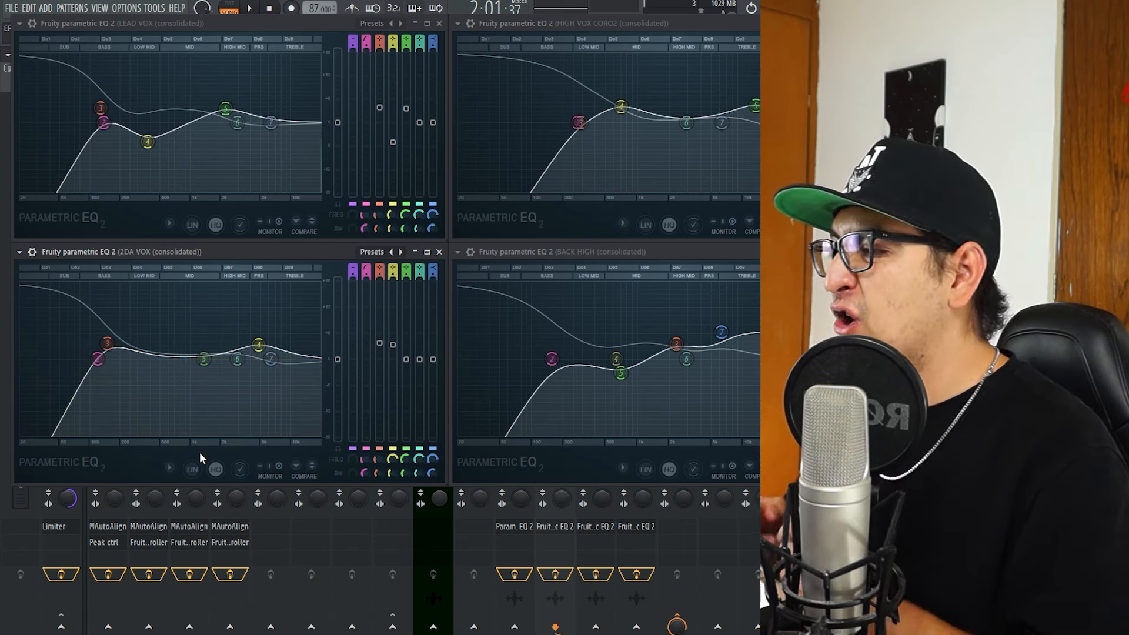
Replay the song with linear phase enabled on all four EQs and toggle it off track by track for comparison.
left_click(193, 469)
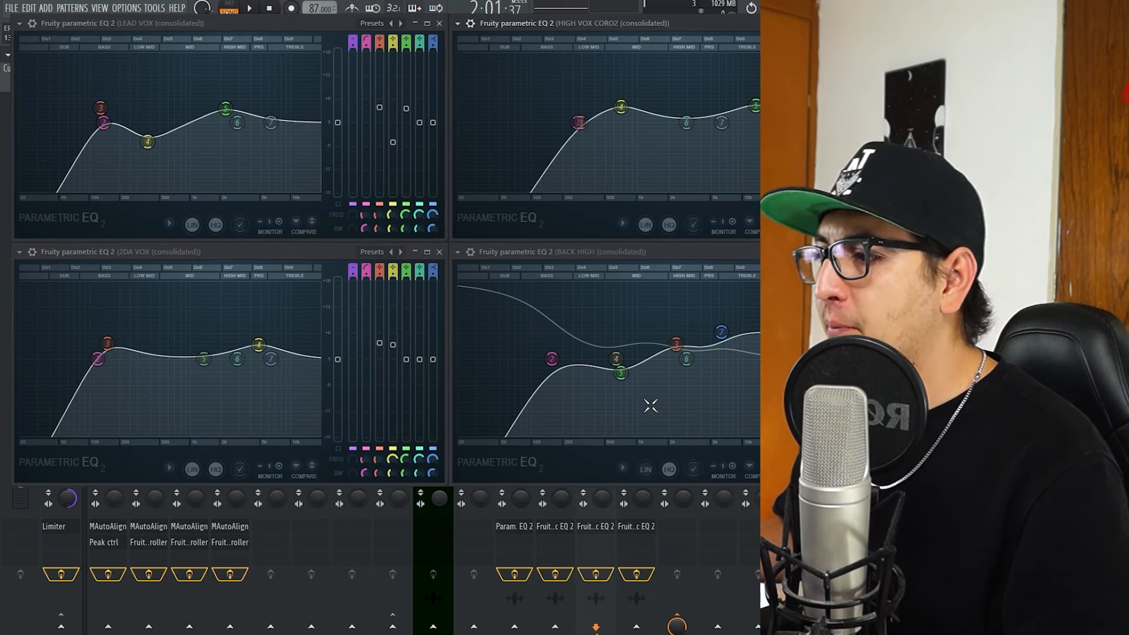
left_click(645, 470)
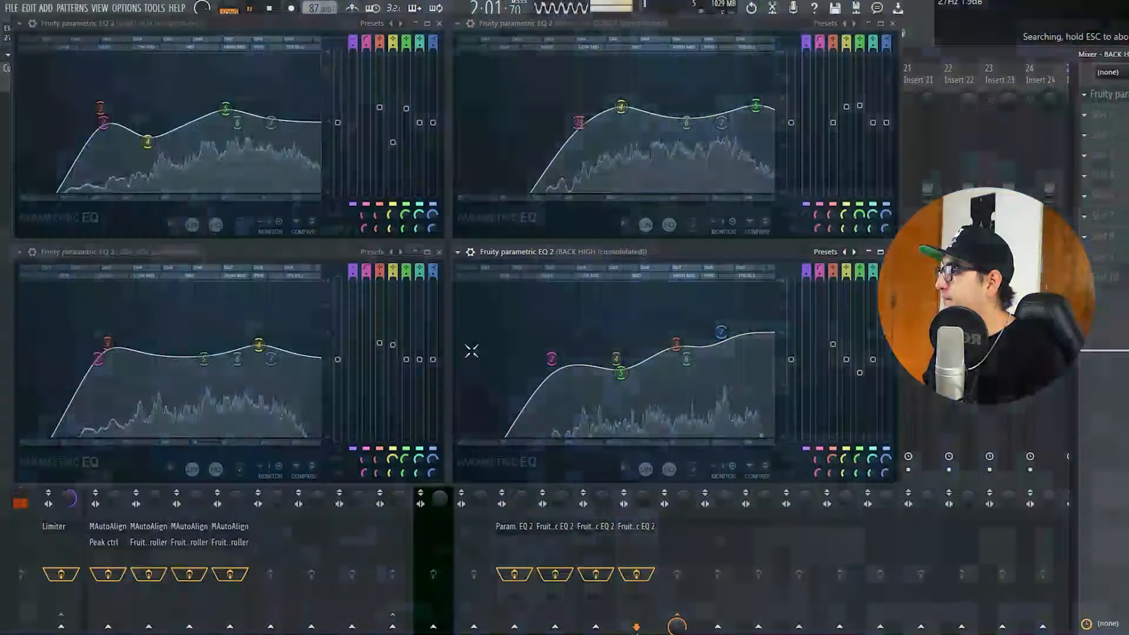
left_click(192, 225)
left_click(192, 469)
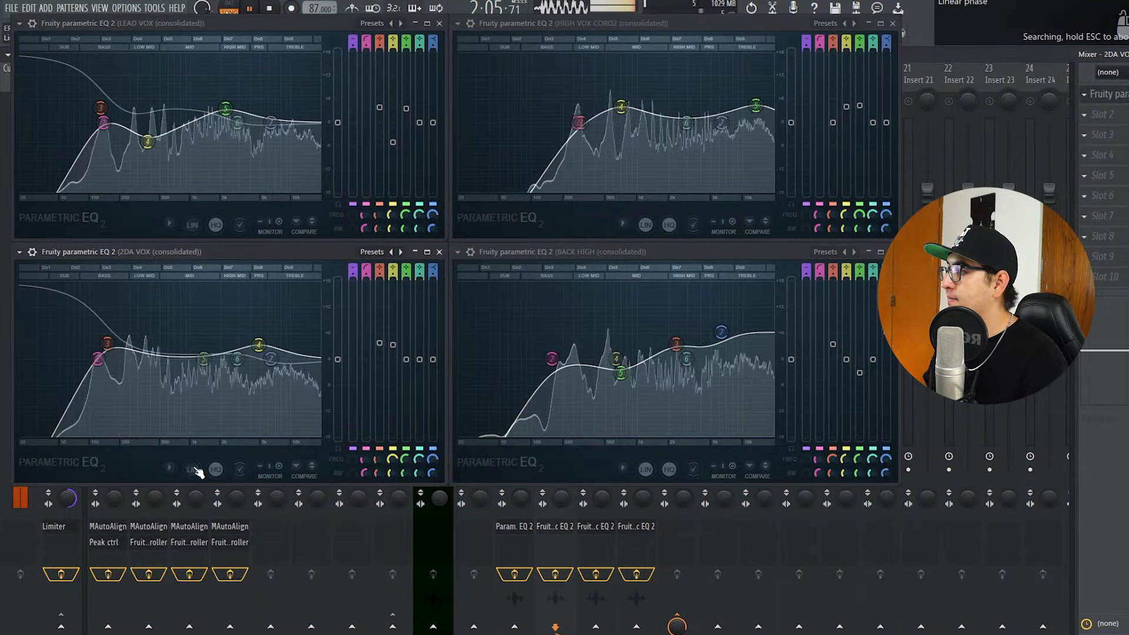
left_click(192, 469)
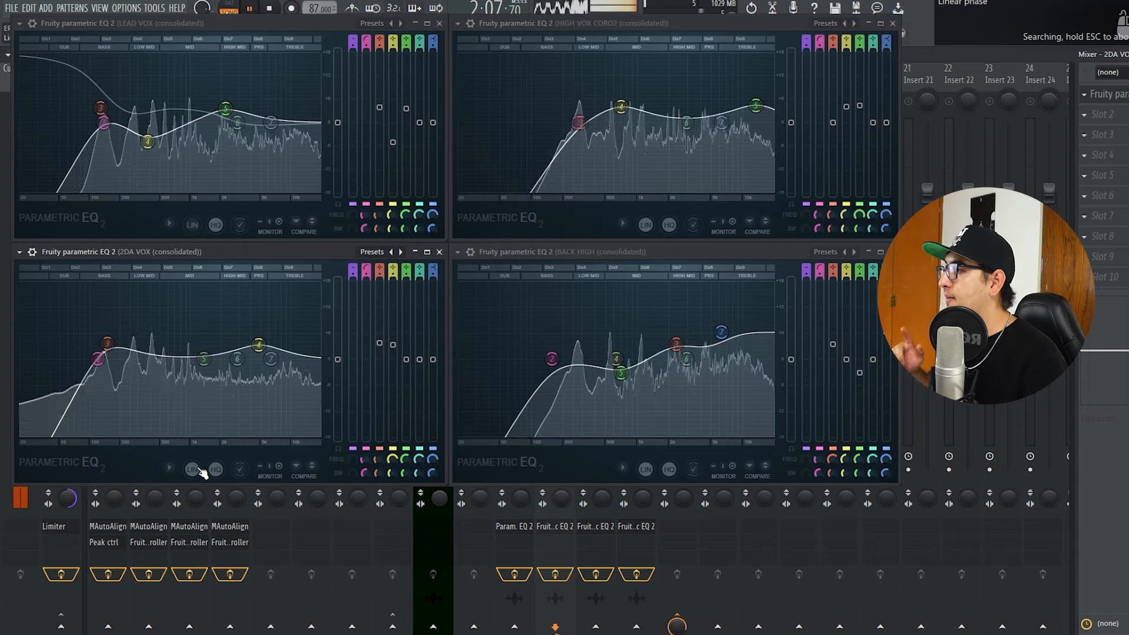
left_click(646, 468)
left_click(193, 225)
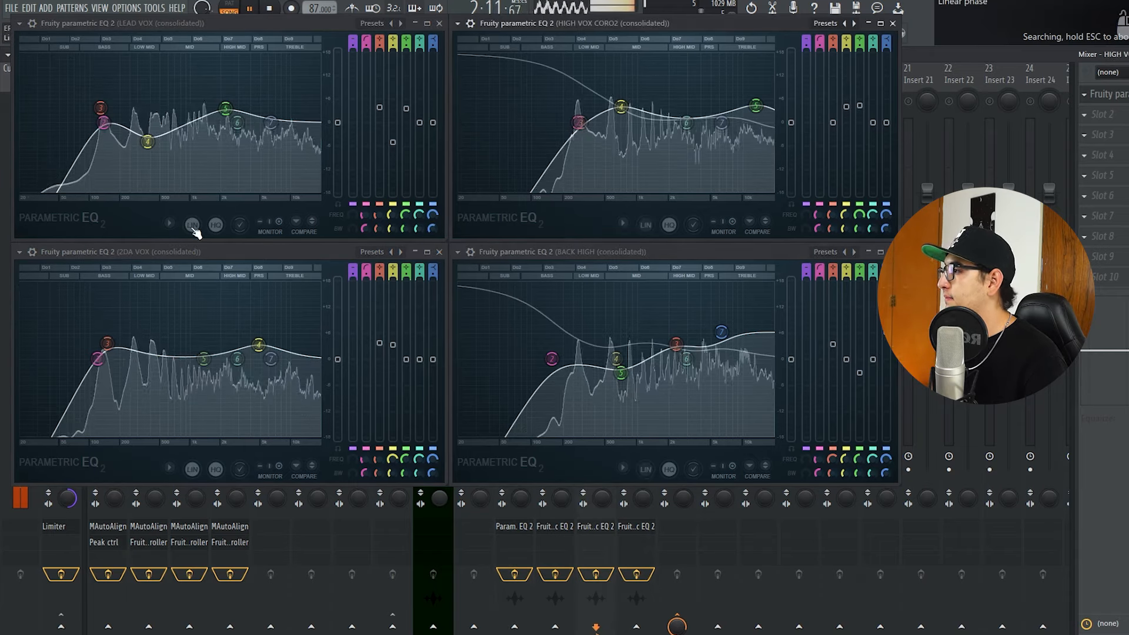
left_click(192, 469)
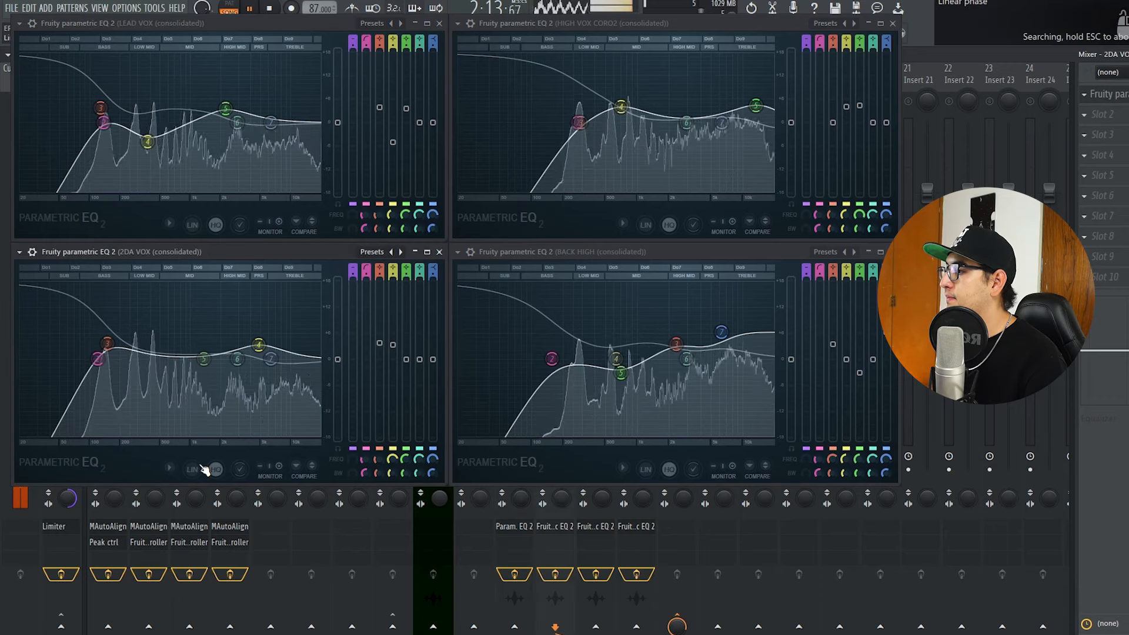
left_click(198, 471)
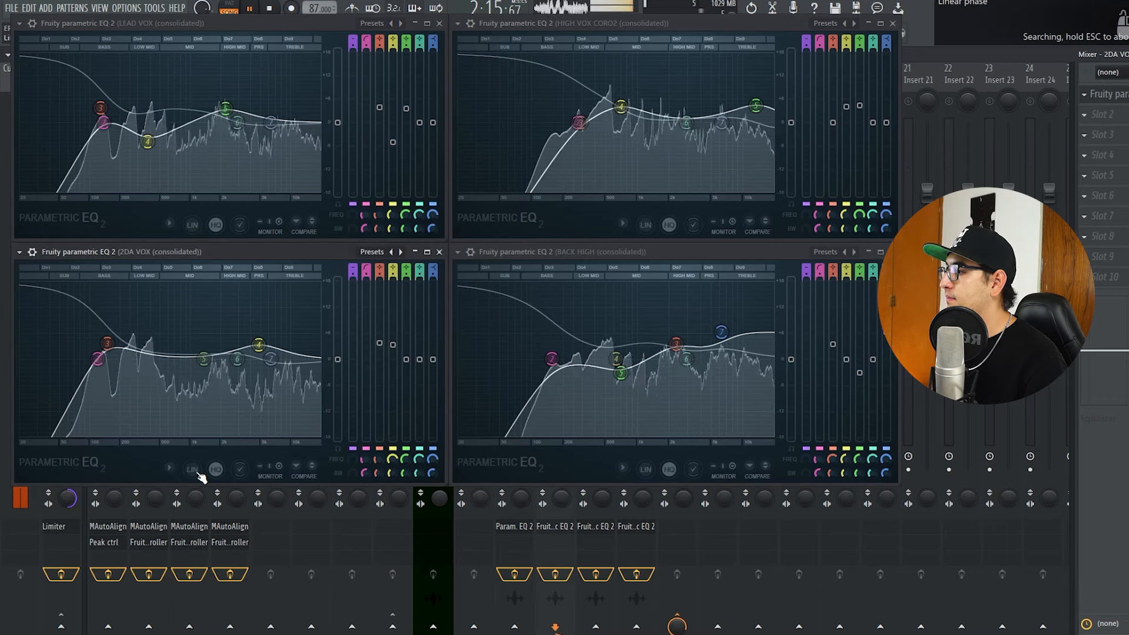
Enable linear phase on all four vocal EQs while the song keeps playing.
left_click(195, 226)
left_click(646, 225)
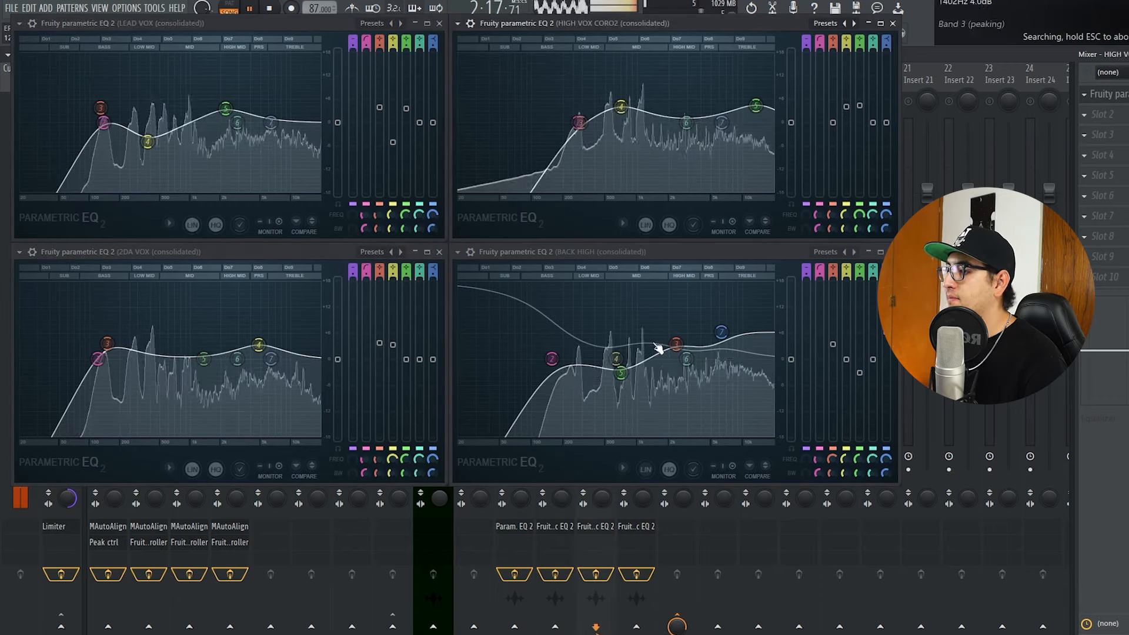
left_click(645, 469)
left_click(297, 28)
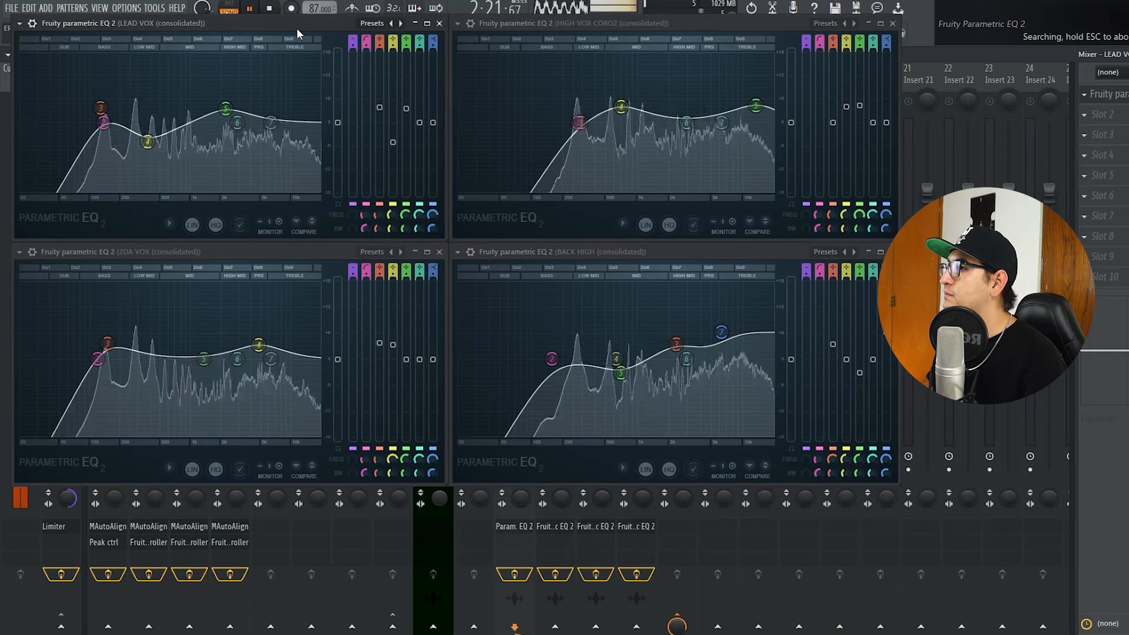
Slightly reduce the band 4 and band 5 boosts on the HIGH VOX CORO2 EQ.
left_click(621, 106)
left_click_drag(621, 107, 619, 114)
left_click_drag(756, 106, 756, 110)
Lower bands 7 and 3 slightly on the BACK HIGH EQ, and reduce 2DA VOX band 4 to about 2.6 dB at 4766 Hz.
left_click_drag(722, 332, 675, 346)
left_click_drag(259, 345, 258, 349)
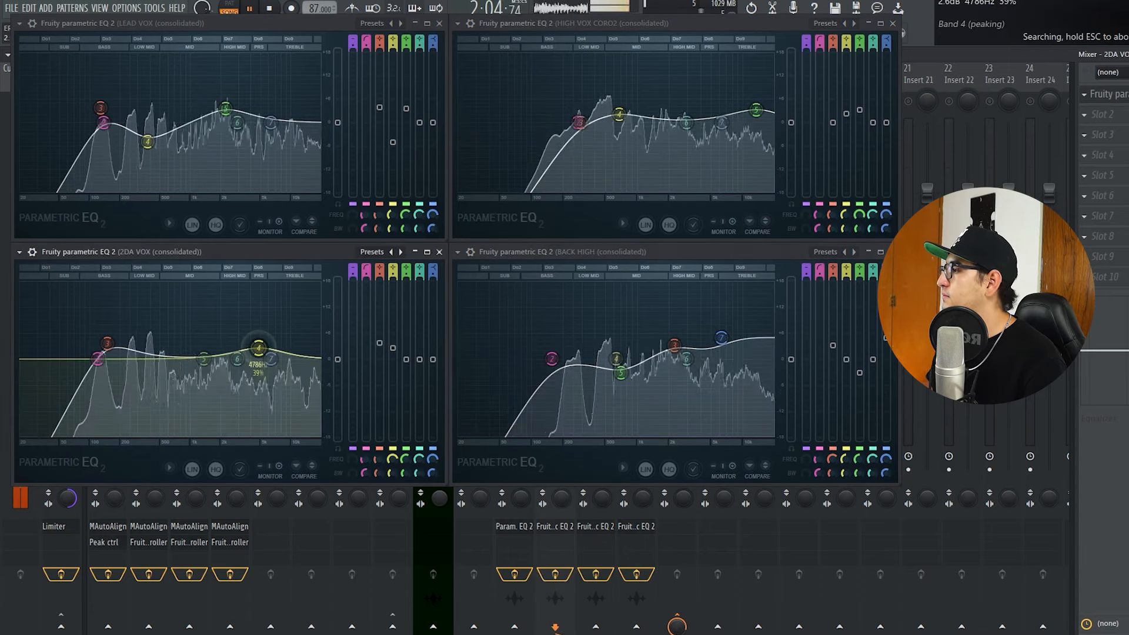
On the LEAD VOX EQ, soften the band 4 cut, lower the band 5 boost and slightly raise band 3.
left_click_drag(148, 141, 148, 136)
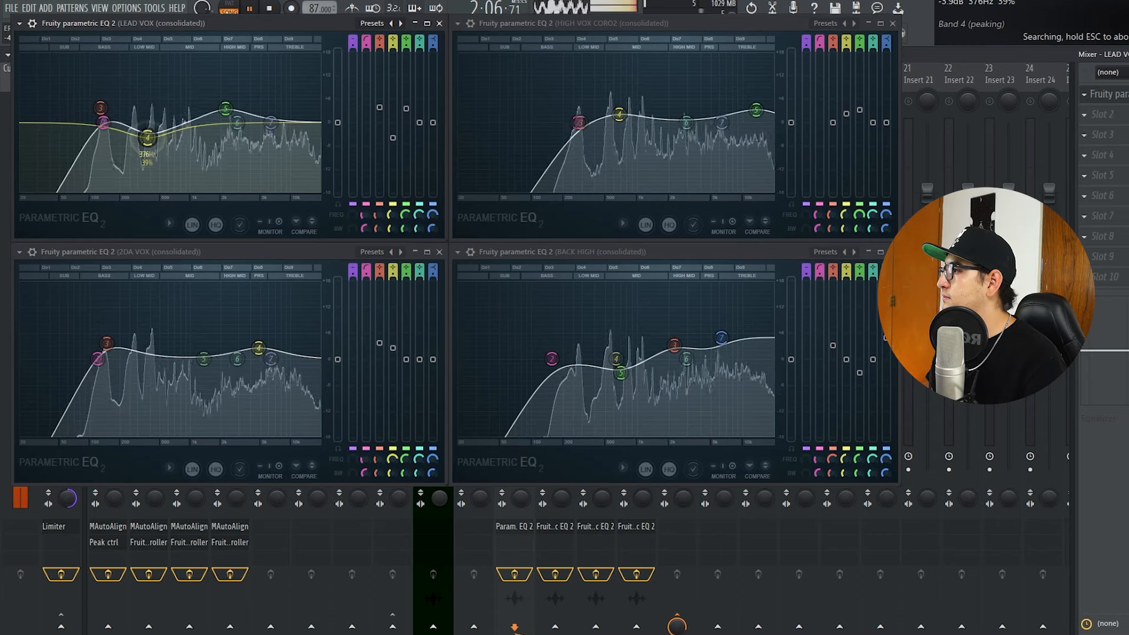
left_click_drag(225, 108, 227, 113)
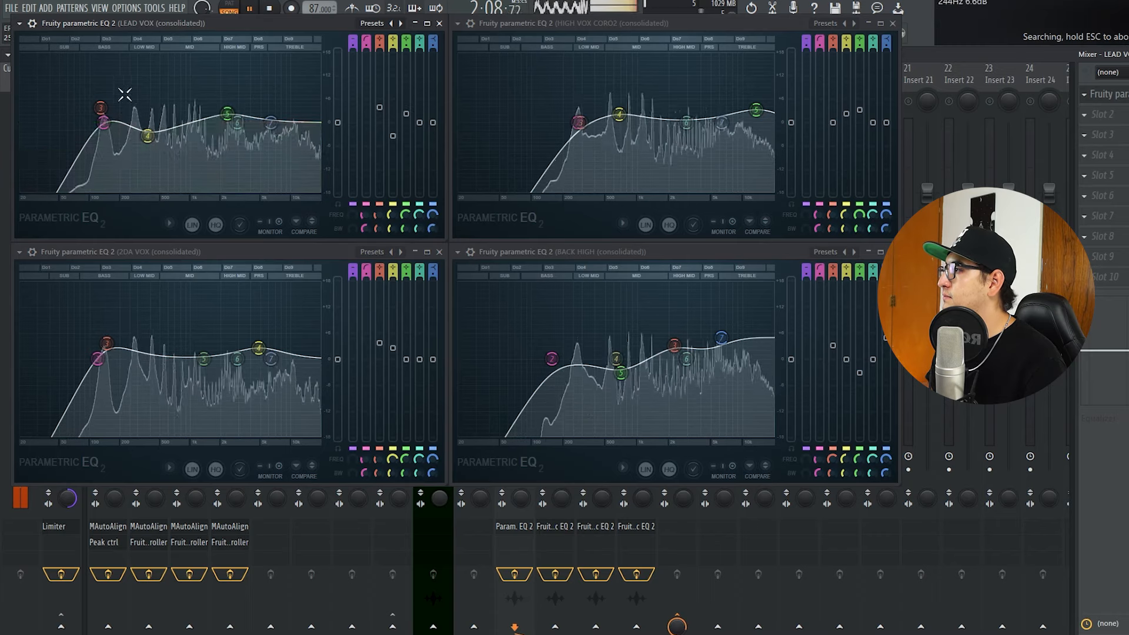
left_click_drag(101, 111, 106, 110)
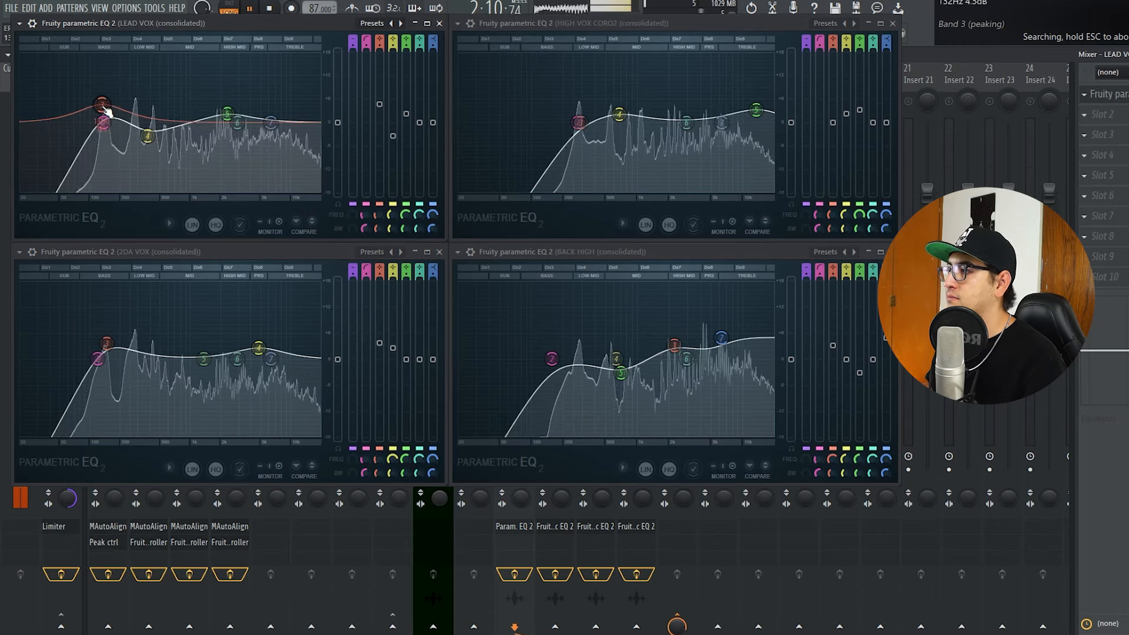